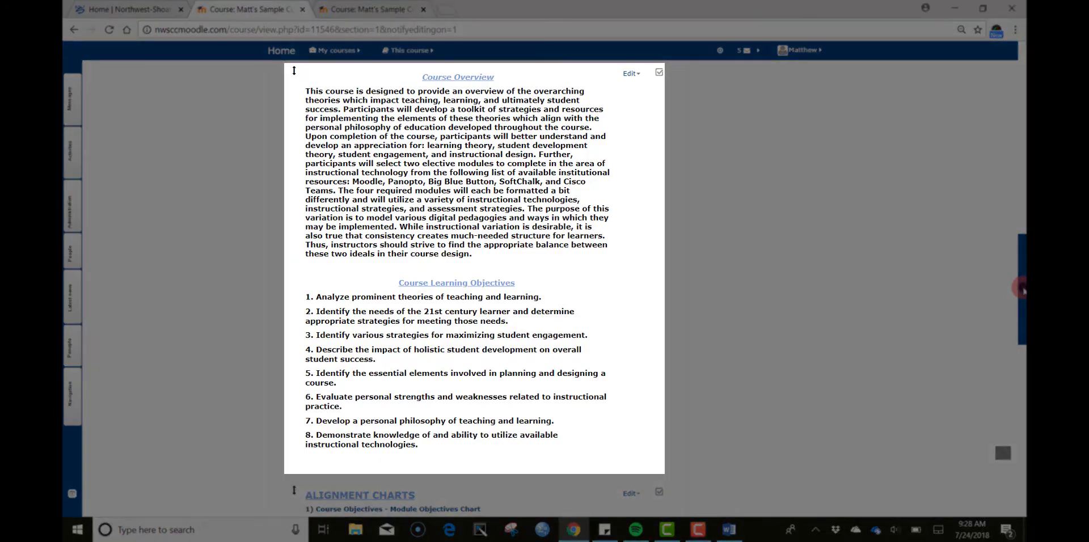
Step: Open the INSERT HYPERLINK label for editing and bring up the link settings for "technical requirements" in the second example
{"action": "left_click_drag", "start_coordinate": [1023, 291], "coordinate": [1021, 456]}
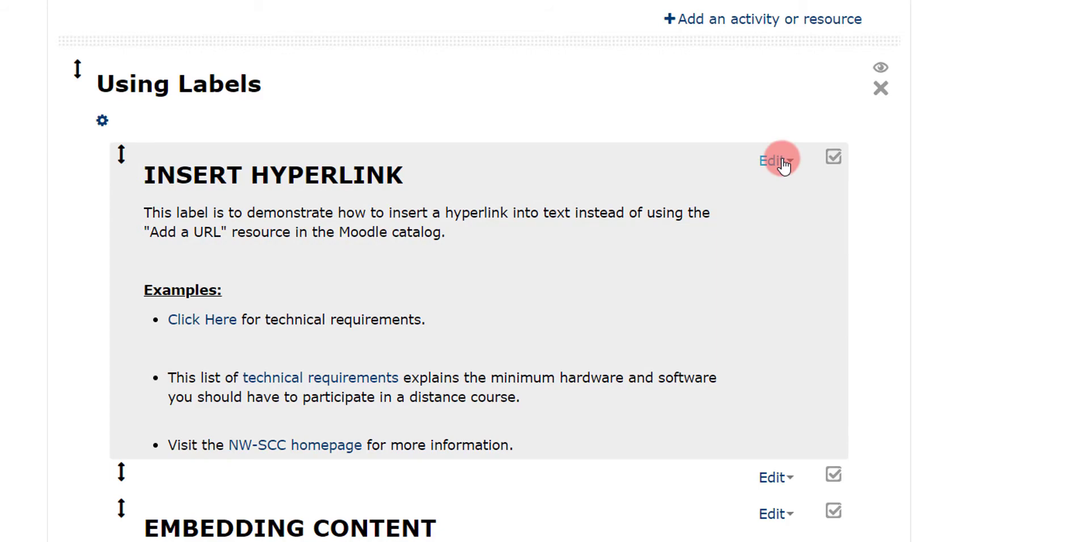
{"action": "left_click", "coordinate": [784, 165]}
{"action": "left_click", "coordinate": [776, 185]}
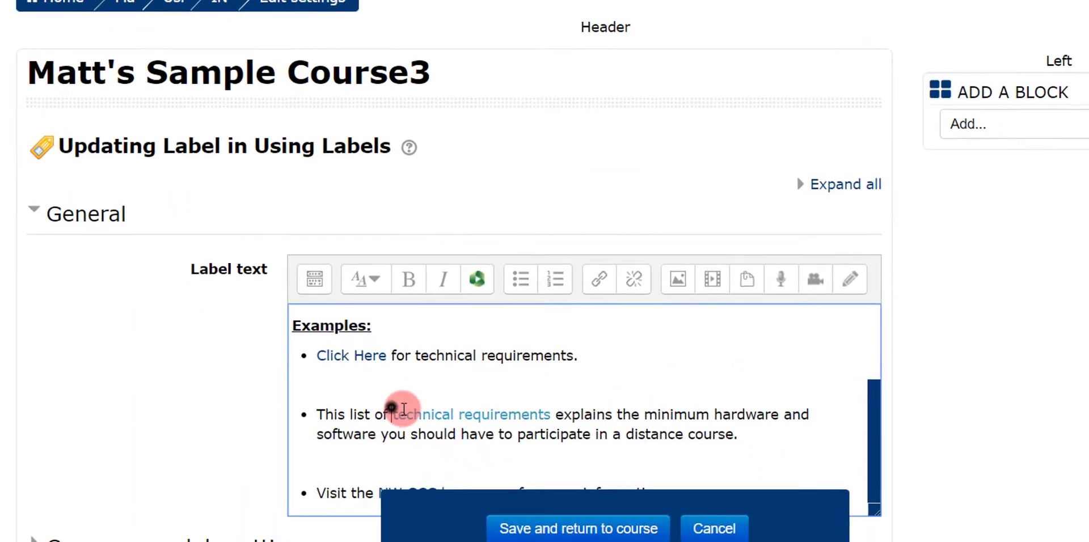
{"action": "left_click_drag", "start_coordinate": [391, 412], "coordinate": [467, 403]}
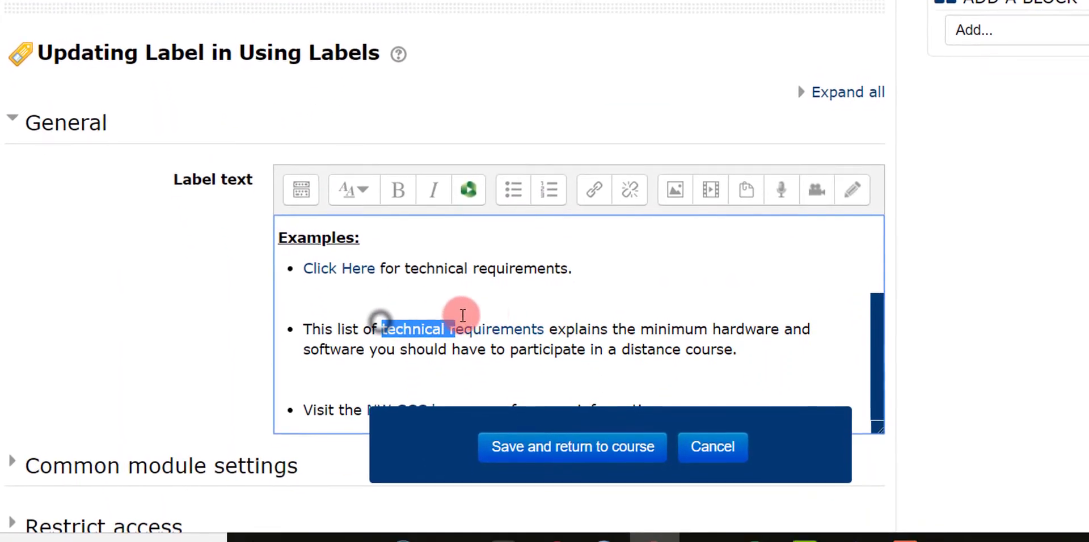
{"action": "left_click_drag", "start_coordinate": [463, 315], "coordinate": [539, 311]}
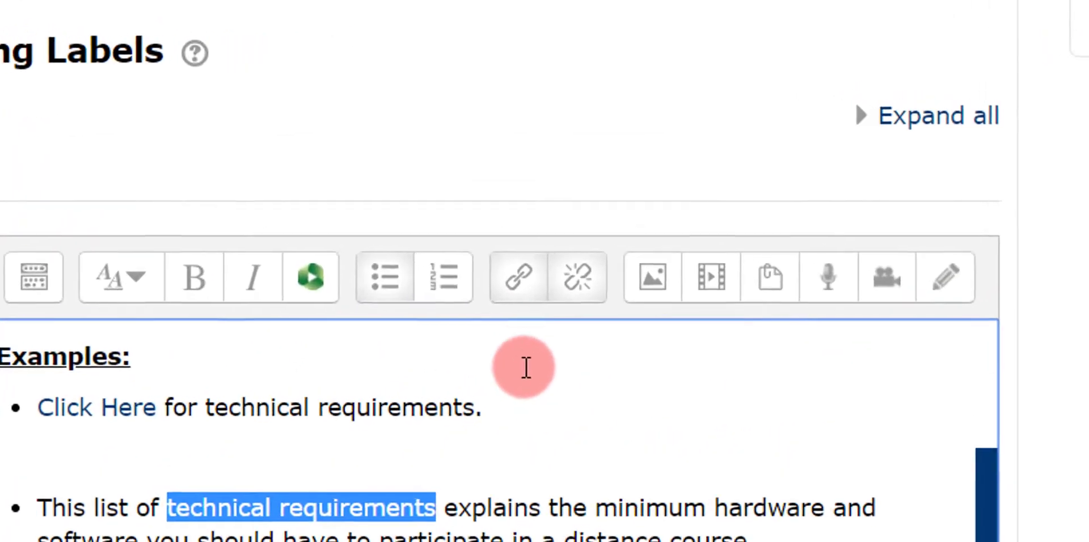
{"action": "left_click", "coordinate": [520, 280]}
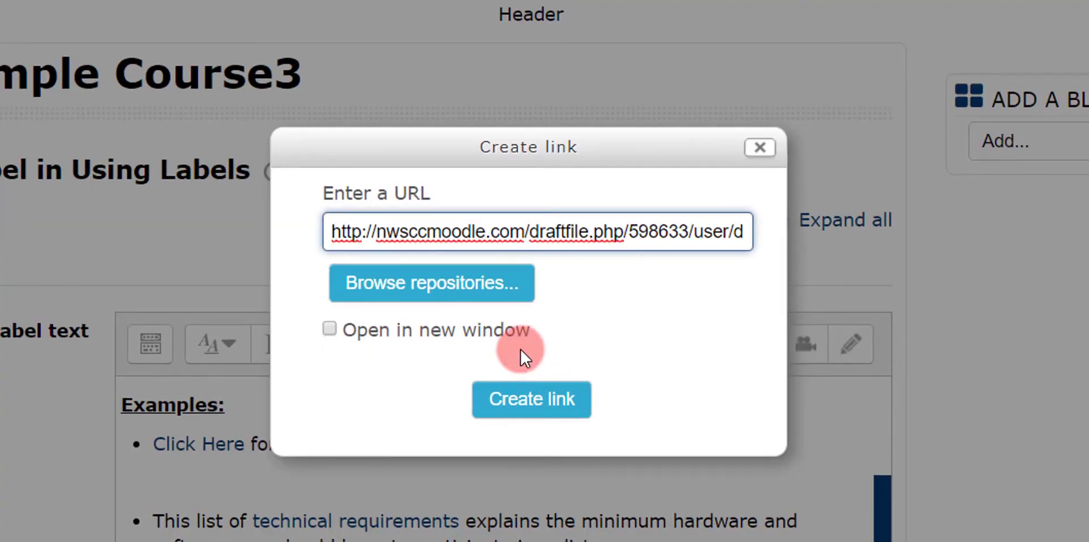
Step: Upload Technical Requirements.pdf from the Moodle Course Template folder as the link's target file
{"action": "left_click", "coordinate": [386, 296]}
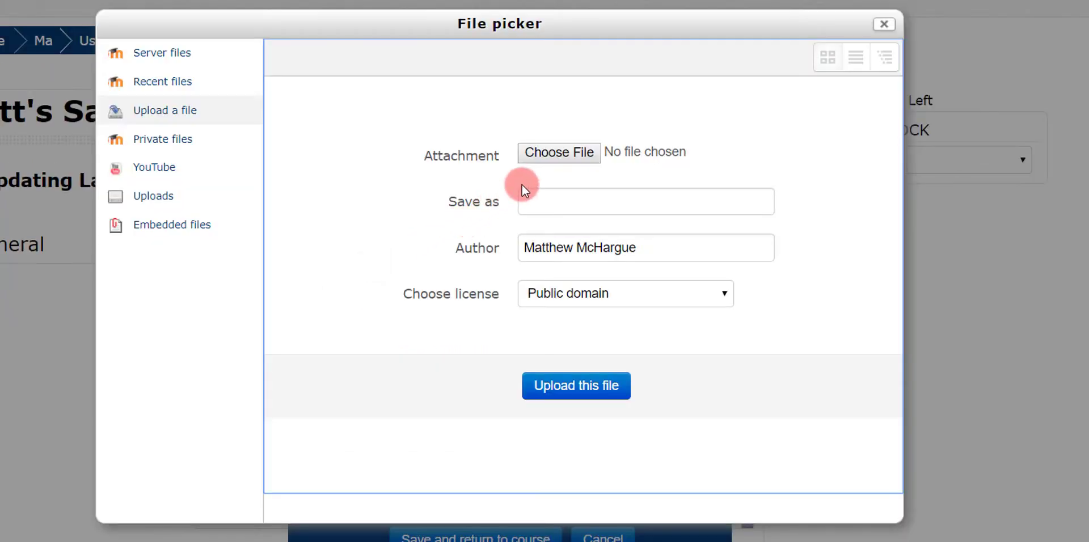
{"action": "left_click", "coordinate": [547, 153]}
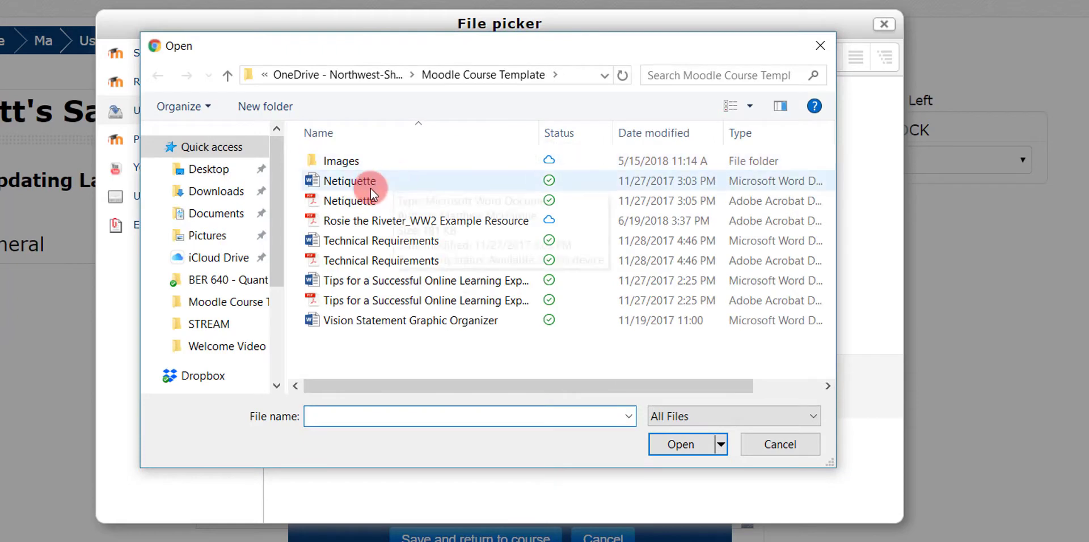
{"action": "double_click", "coordinate": [312, 258]}
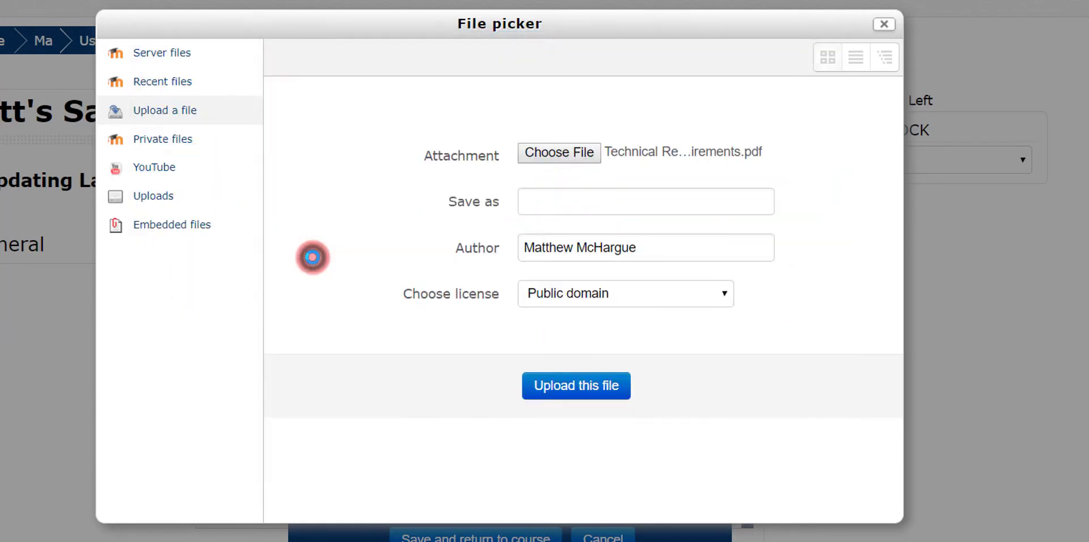
{"action": "left_click", "coordinate": [574, 392]}
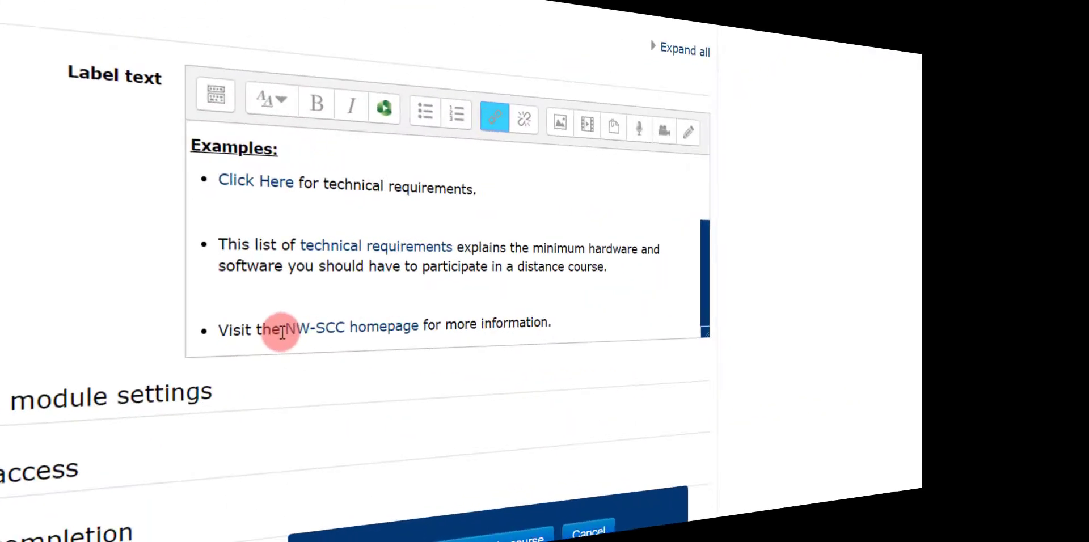
Step: Open the link settings for the "NW-SCC homepage" text in the label's last example
{"action": "left_click_drag", "start_coordinate": [278, 322], "coordinate": [409, 330]}
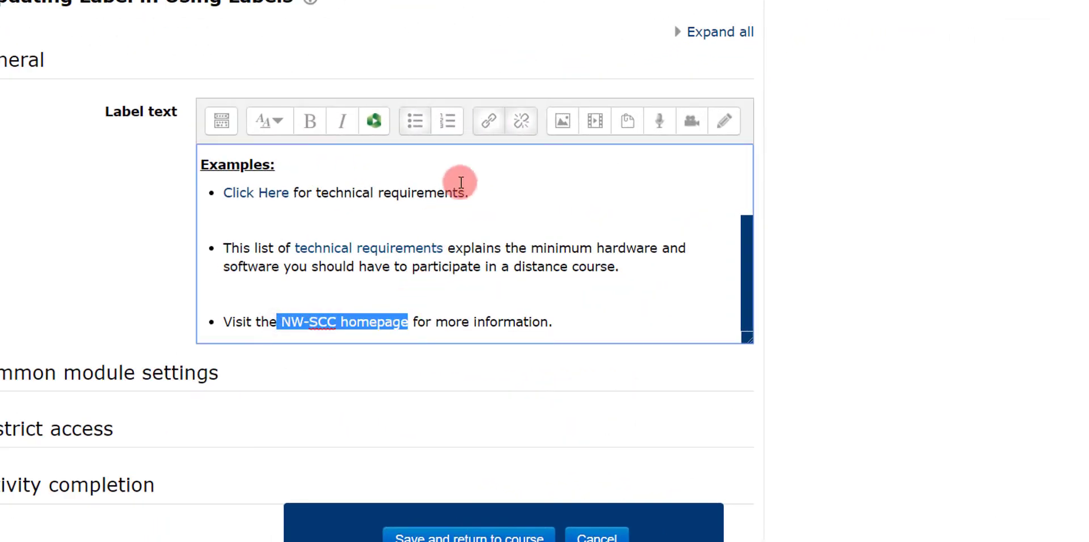
{"action": "left_click", "coordinate": [489, 122]}
{"action": "left_click", "coordinate": [517, 221]}
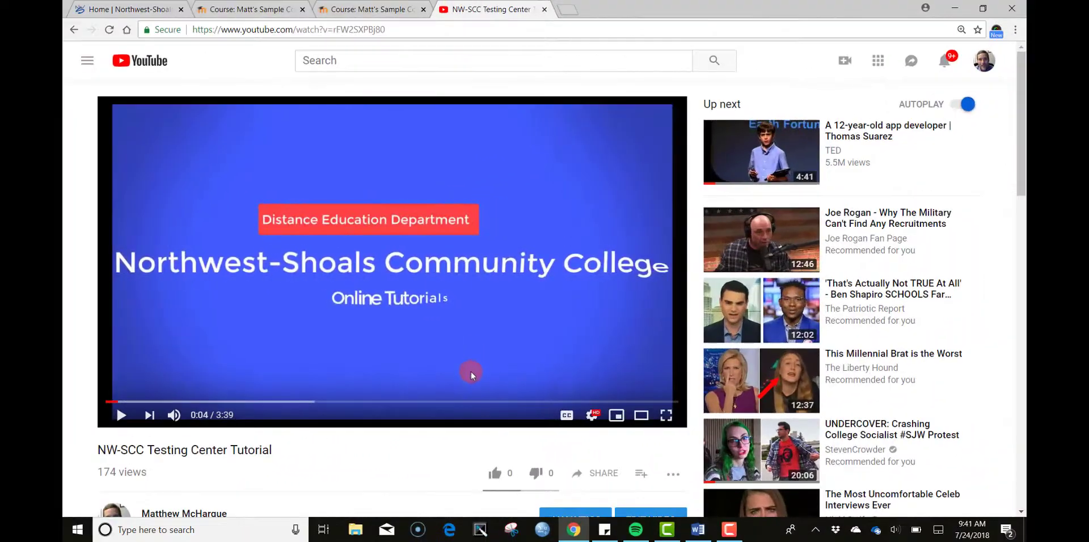
Step: On YouTube, copy the embed code of the NW-SCC Testing Center Tutorial video
{"action": "scroll", "coordinate": [463, 387], "scroll_direction": "down", "scroll_amount": 2}
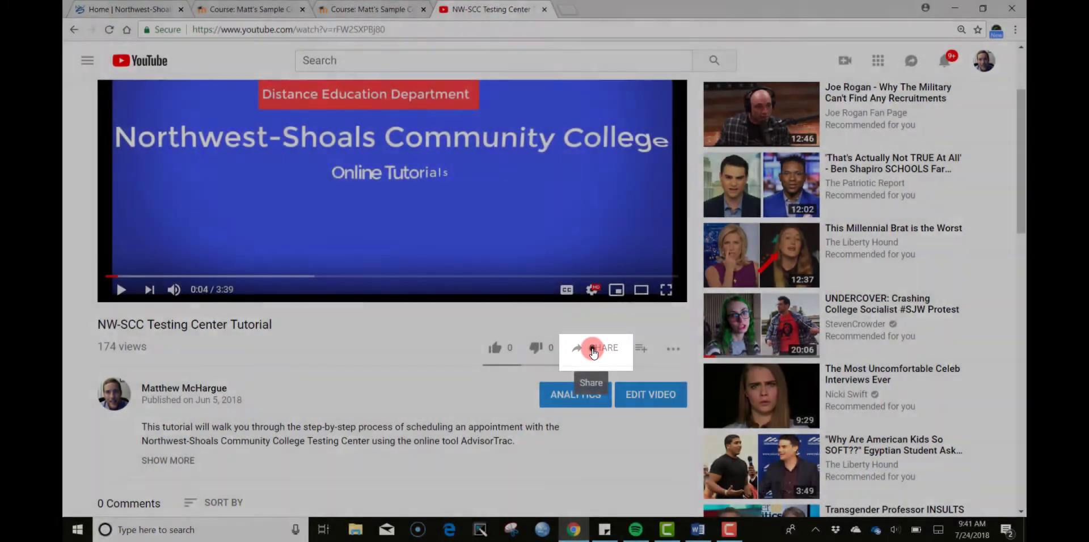
{"action": "left_click", "coordinate": [593, 352]}
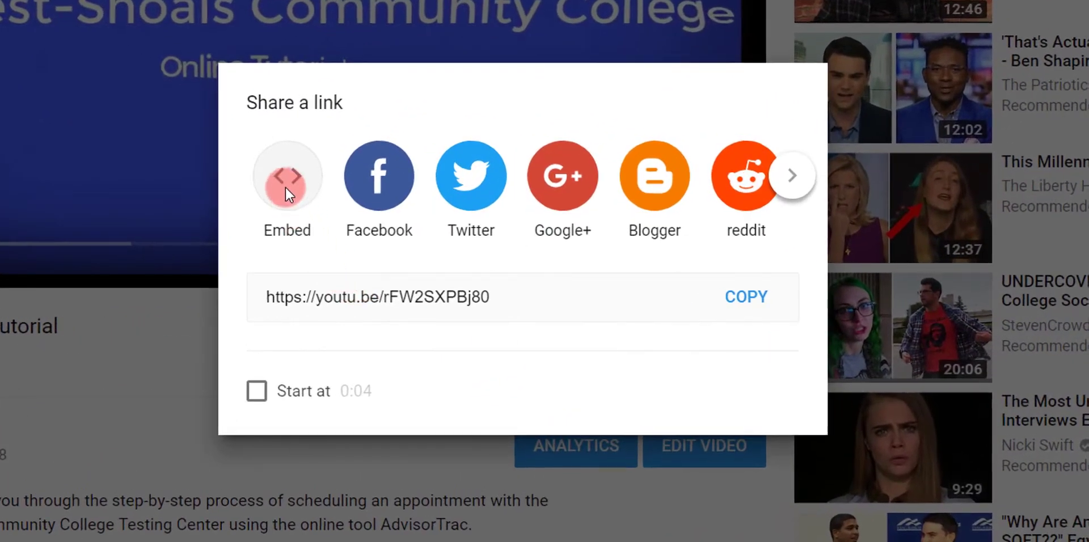
{"action": "left_click", "coordinate": [287, 188]}
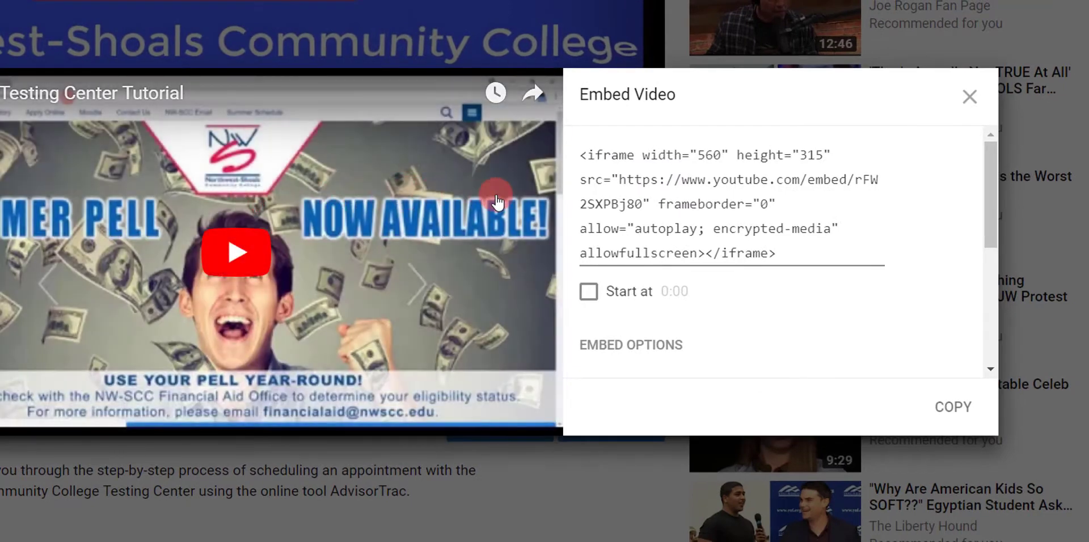
{"action": "left_click", "coordinate": [636, 190]}
{"action": "key", "text": "ctrl+c"}
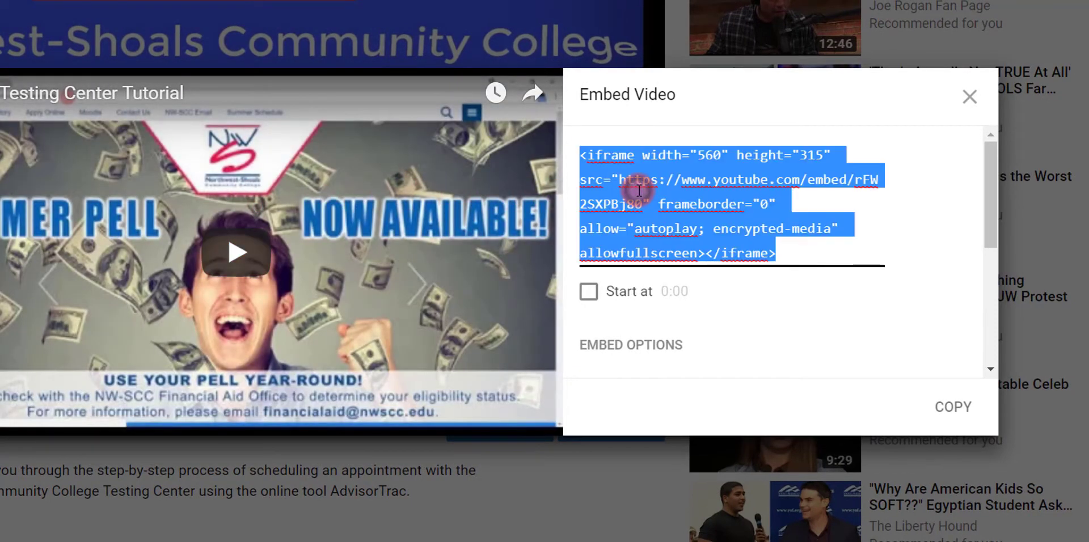
{"action": "right_click", "coordinate": [638, 190]}
{"action": "left_click", "coordinate": [678, 227]}
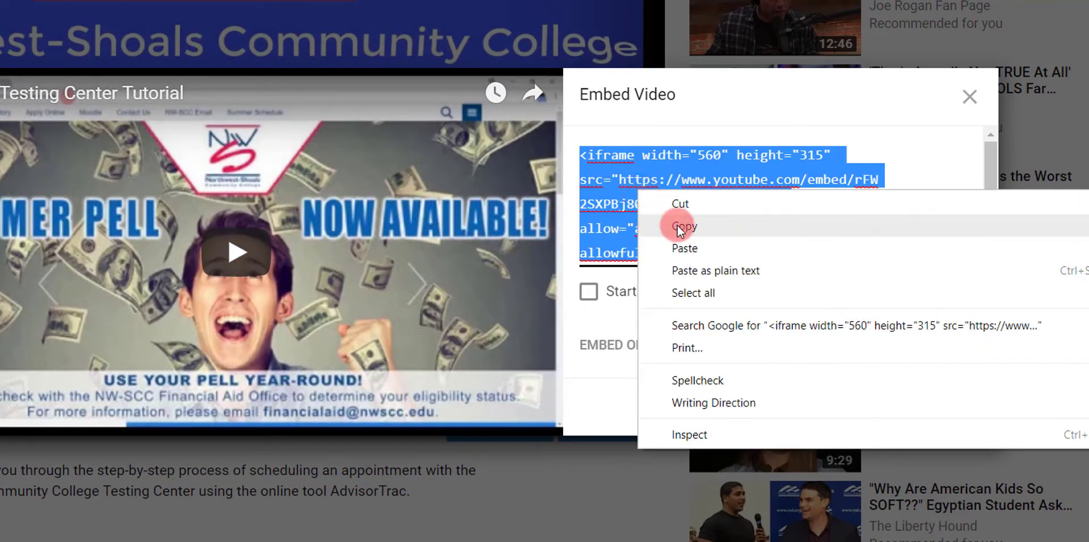
Step: Switch to the Moodle course and add a new Label resource below EMBEDDING CONTENT in the Using Labels section
{"action": "left_click", "coordinate": [369, 9]}
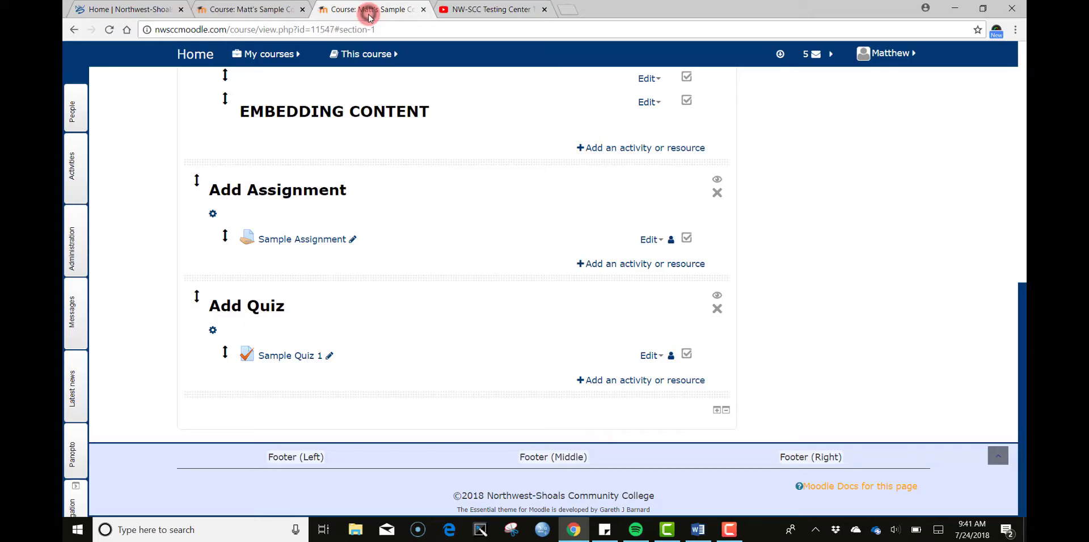
{"action": "left_click", "coordinate": [591, 149]}
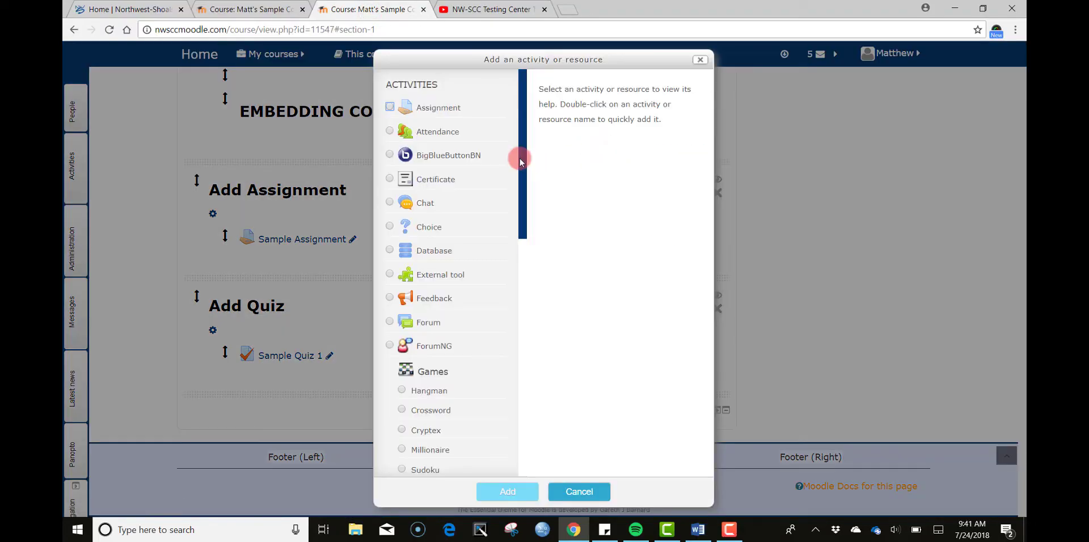
{"action": "left_click_drag", "start_coordinate": [519, 158], "coordinate": [553, 400]}
{"action": "left_click", "coordinate": [389, 415]}
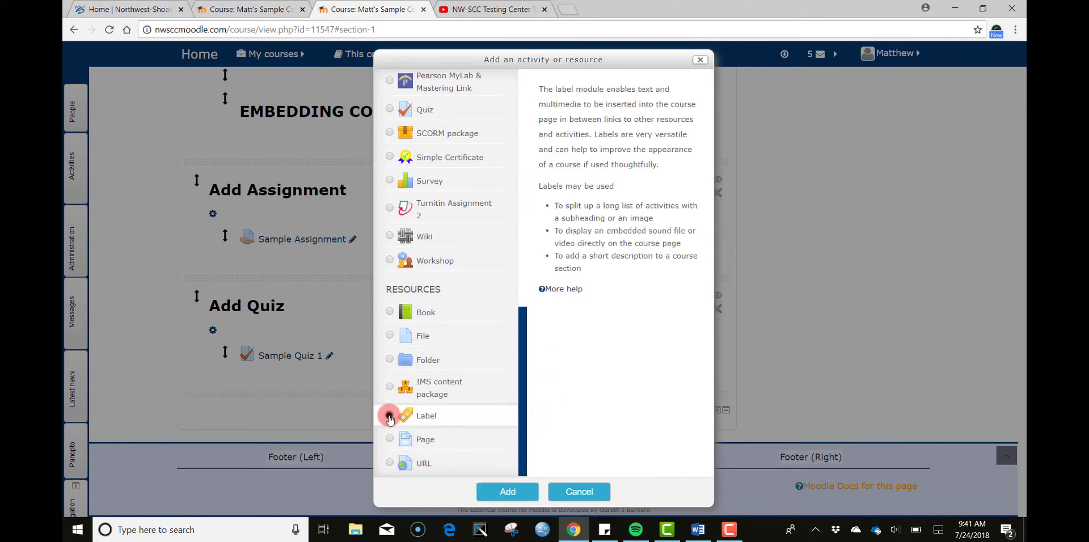
{"action": "left_click", "coordinate": [532, 487]}
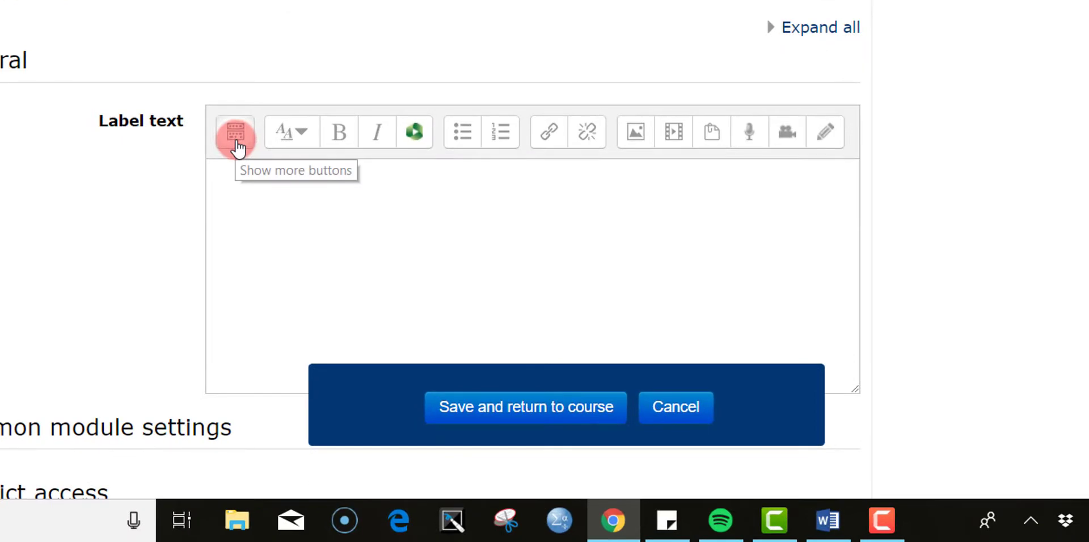
Step: Paste the YouTube embed code into the label text as HTML source, and save the label back to the course
{"action": "left_click", "coordinate": [236, 135]}
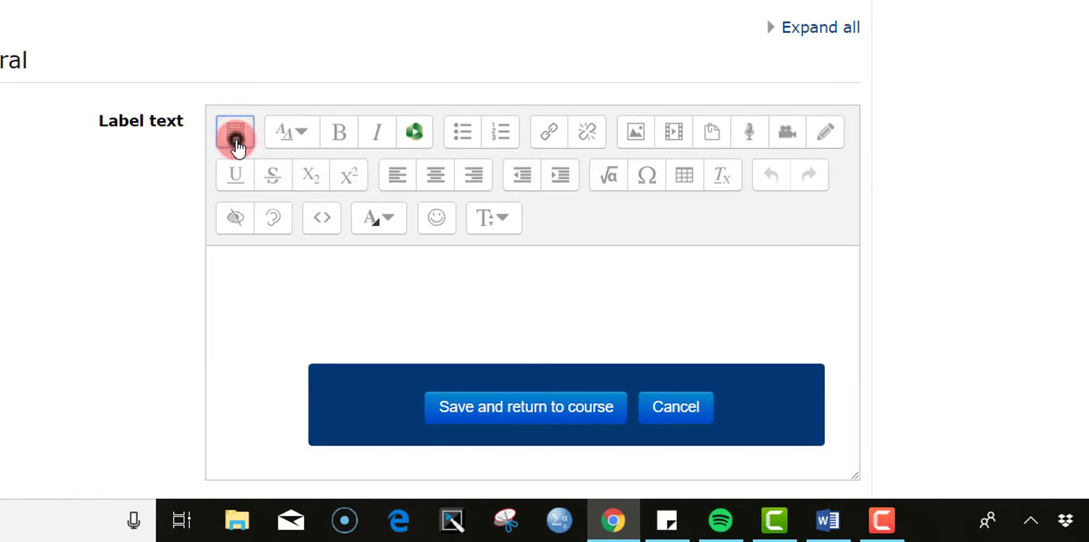
{"action": "left_click", "coordinate": [326, 223]}
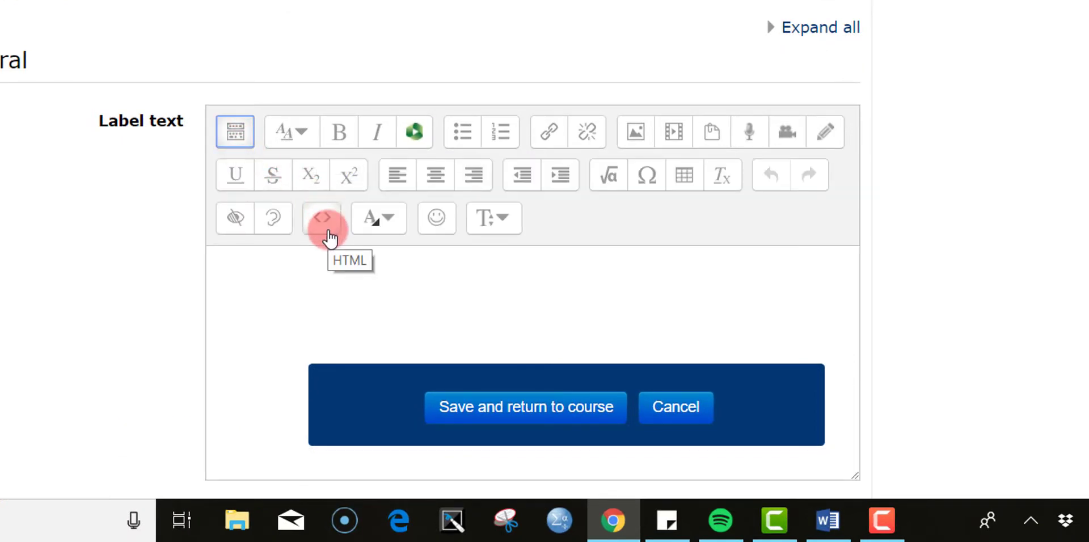
{"action": "left_click", "coordinate": [267, 275]}
{"action": "key", "text": "ctrl+v"}
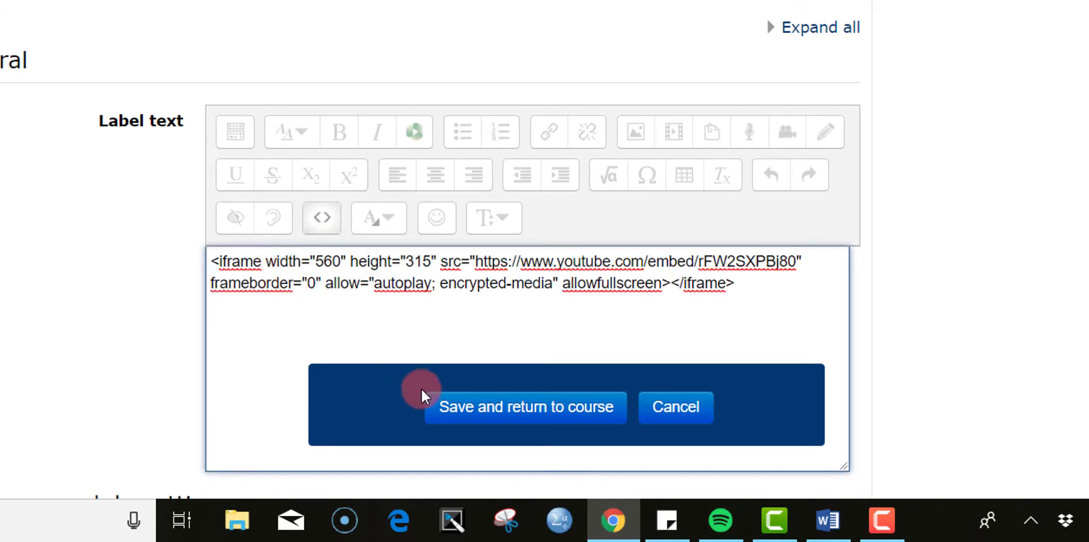
{"action": "left_click", "coordinate": [462, 406]}
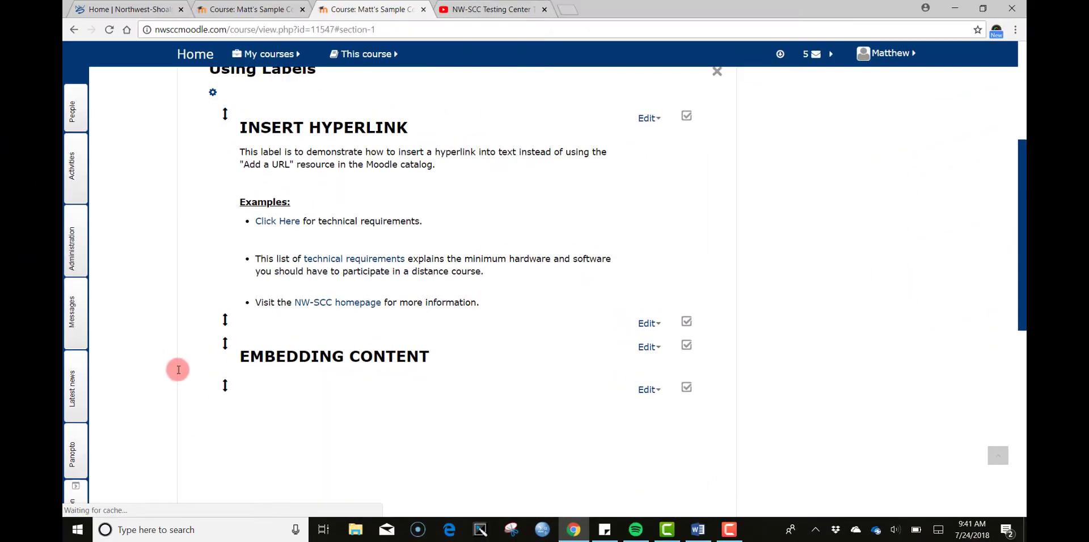
Step: Start a new Assignment activity in the course's Add Assignment section
{"action": "scroll", "coordinate": [170, 347], "scroll_direction": "down", "scroll_amount": 3}
{"action": "scroll", "coordinate": [170, 347], "scroll_direction": "down", "scroll_amount": 1}
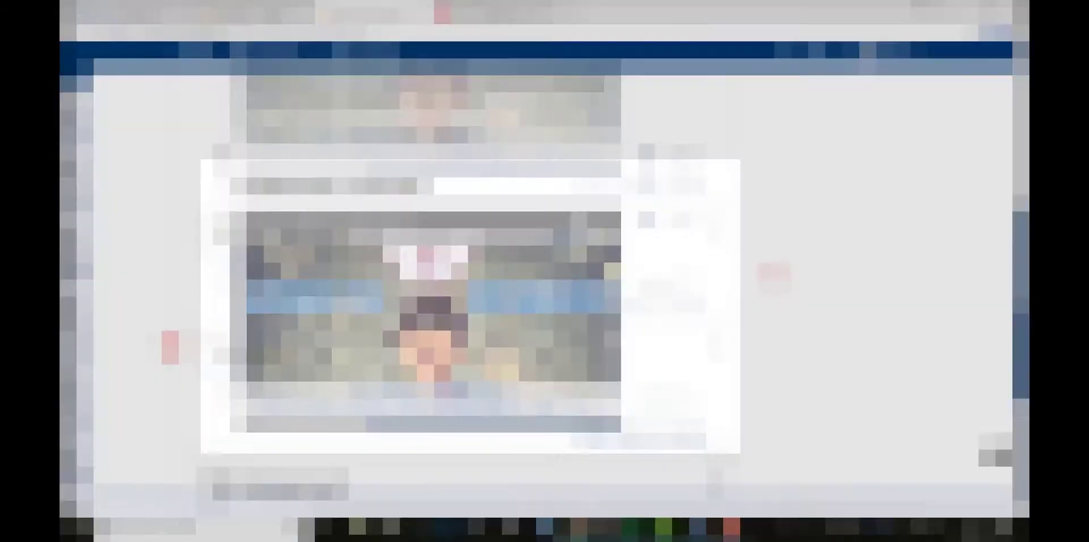
{"action": "scroll", "coordinate": [773, 272], "scroll_direction": "down", "scroll_amount": 4}
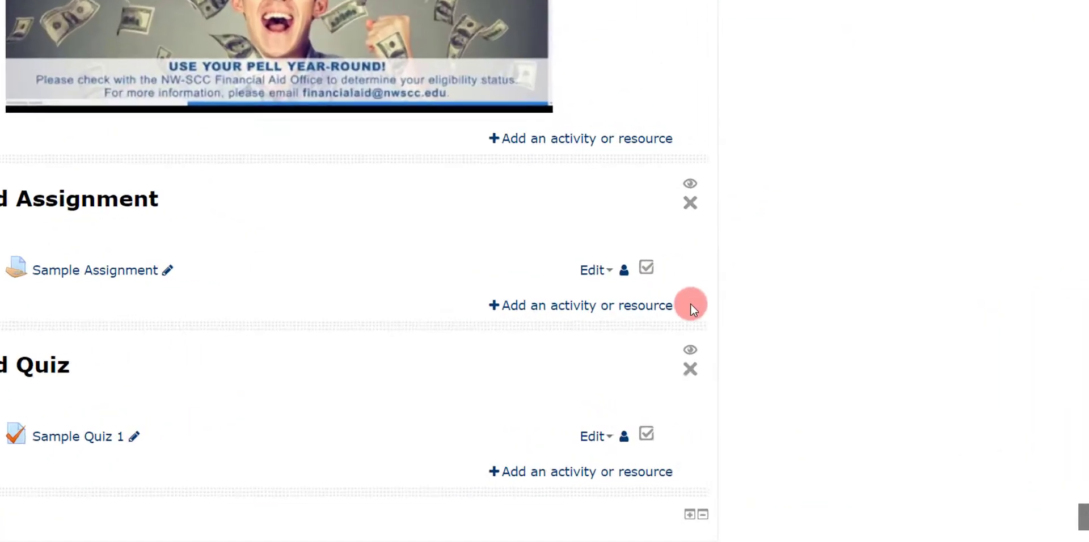
{"action": "left_click", "coordinate": [648, 306]}
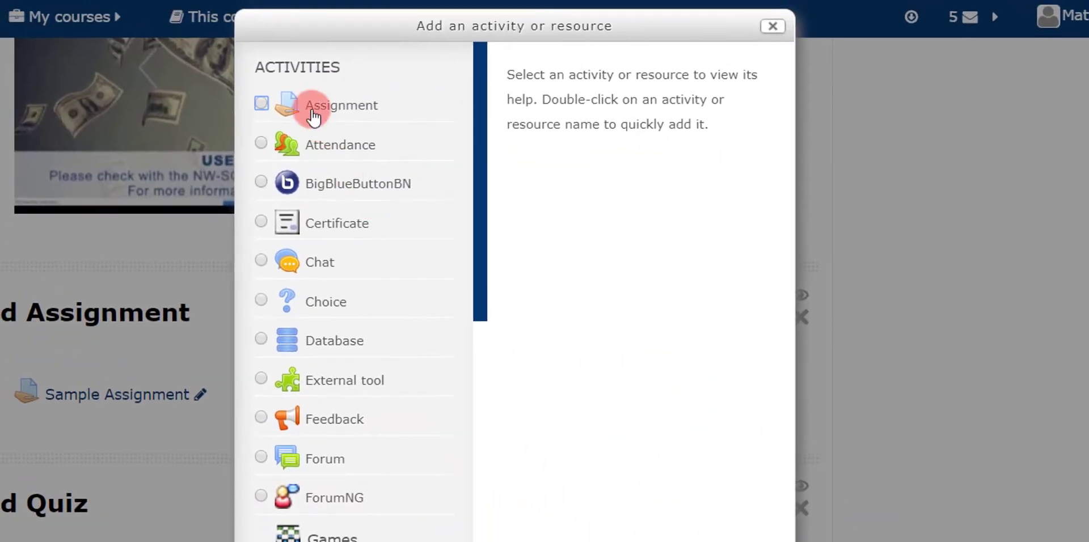
{"action": "left_click", "coordinate": [314, 117]}
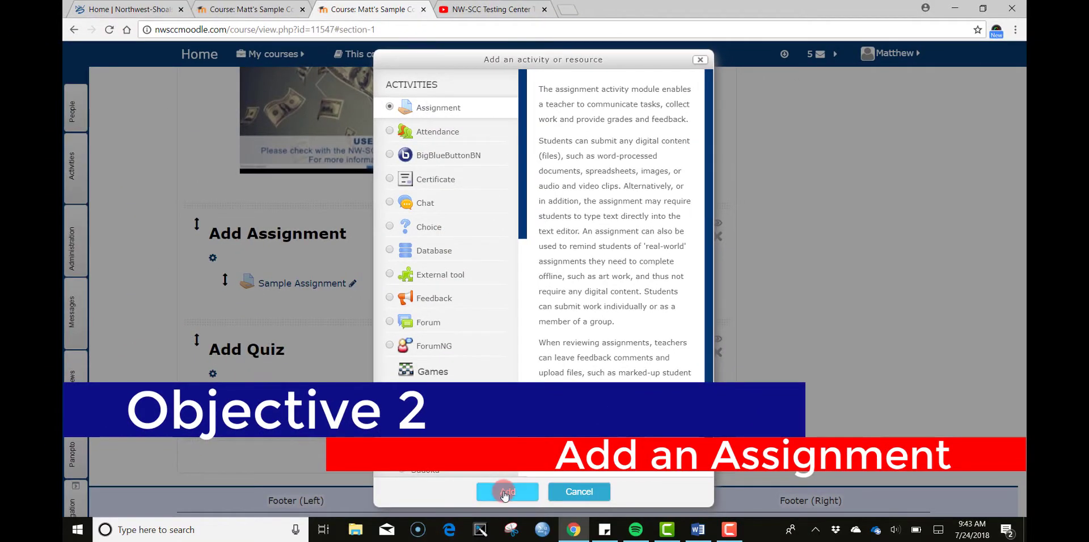
{"action": "left_click", "coordinate": [504, 493]}
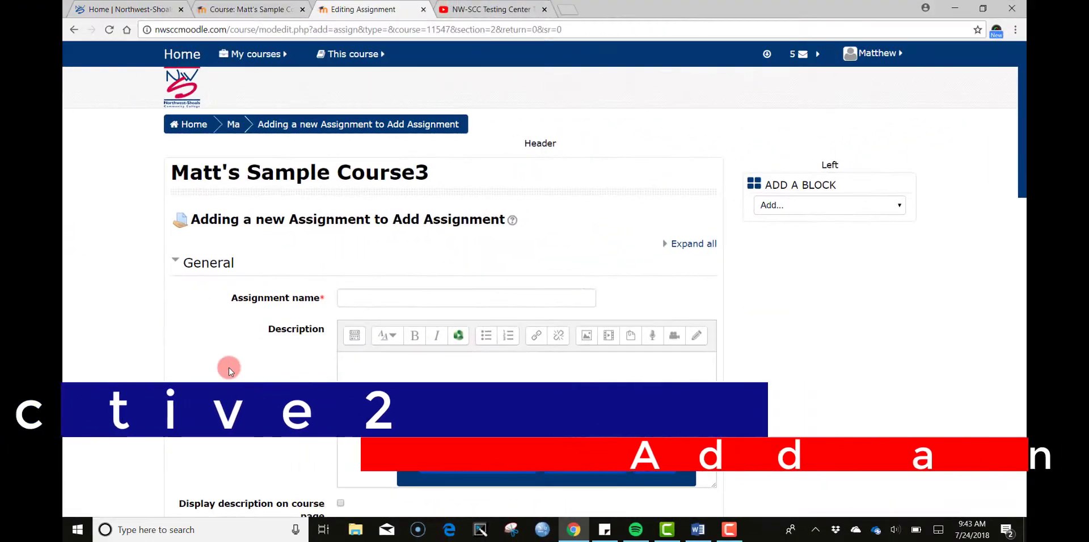
Step: Review the new assignment's additional files, availability dates, submission types and notification settings
{"action": "scroll", "coordinate": [229, 368], "scroll_direction": "down", "scroll_amount": 3}
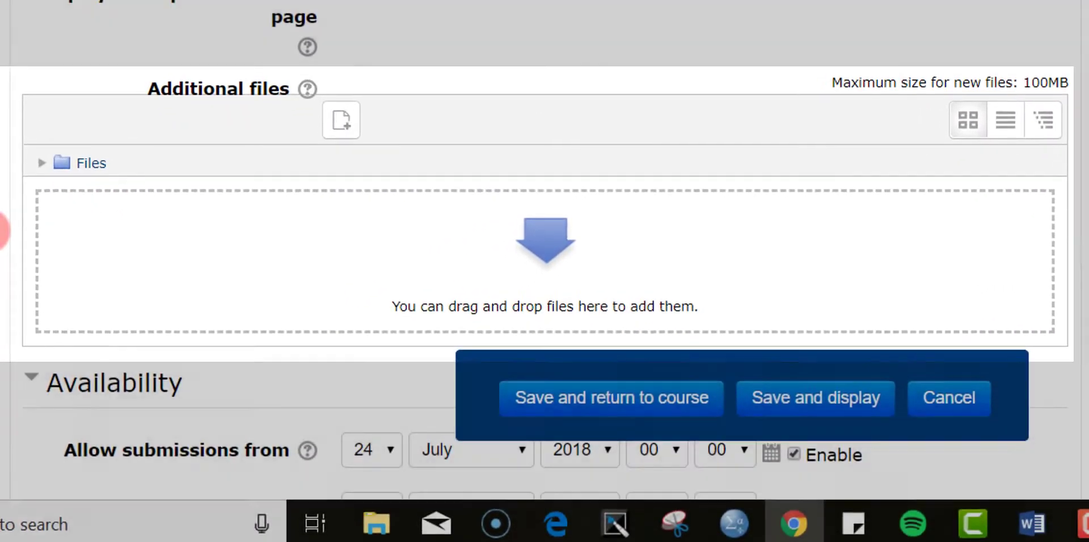
{"action": "scroll", "coordinate": [5, 227], "scroll_direction": "down", "scroll_amount": 4}
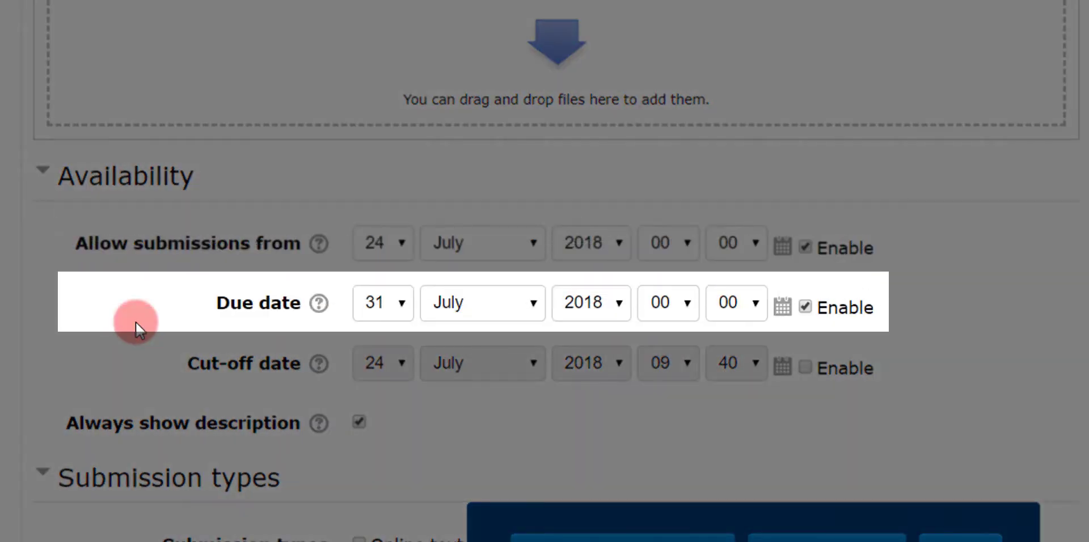
{"action": "scroll", "coordinate": [135, 322], "scroll_direction": "down", "scroll_amount": 5}
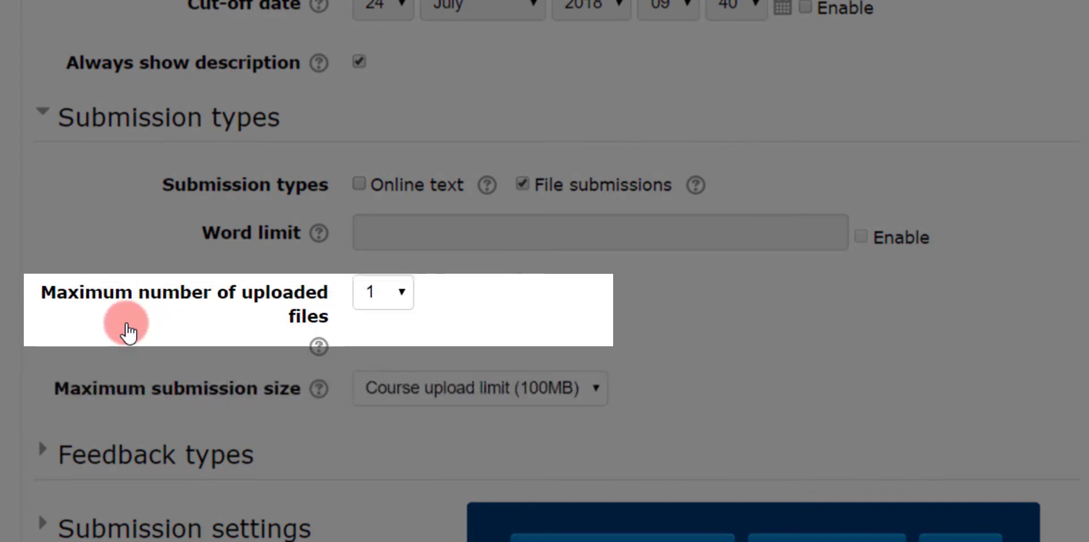
{"action": "scroll", "coordinate": [129, 332], "scroll_direction": "down", "scroll_amount": 4}
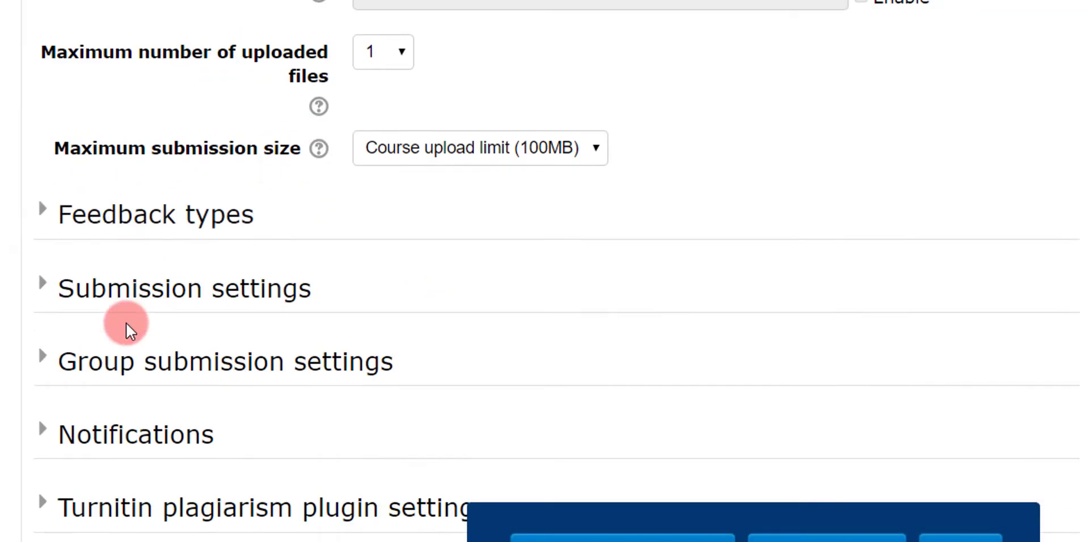
{"action": "scroll", "coordinate": [130, 332], "scroll_direction": "down", "scroll_amount": 2}
{"action": "left_click", "coordinate": [43, 316]}
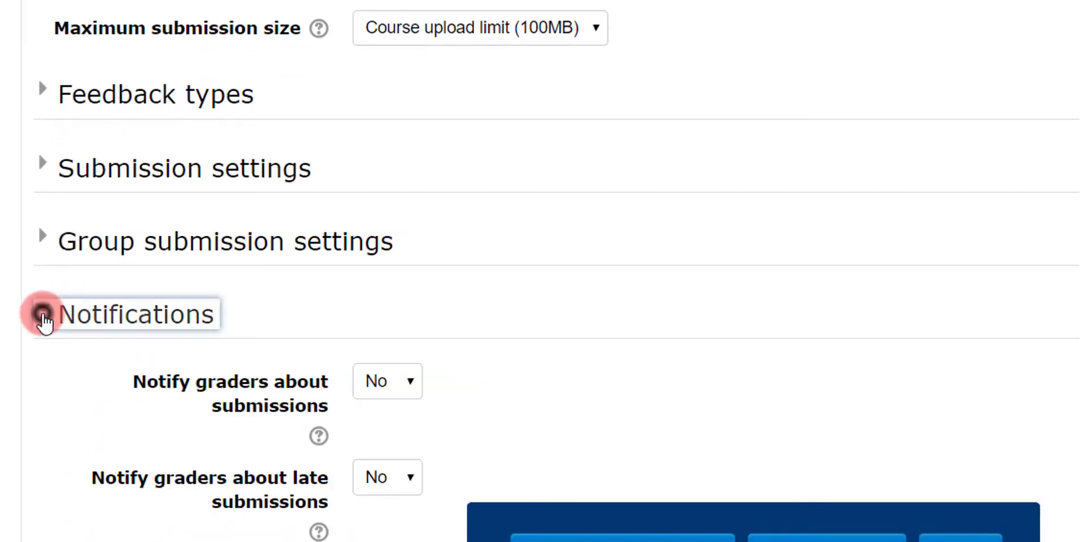
{"action": "scroll", "coordinate": [74, 338], "scroll_direction": "down", "scroll_amount": 4}
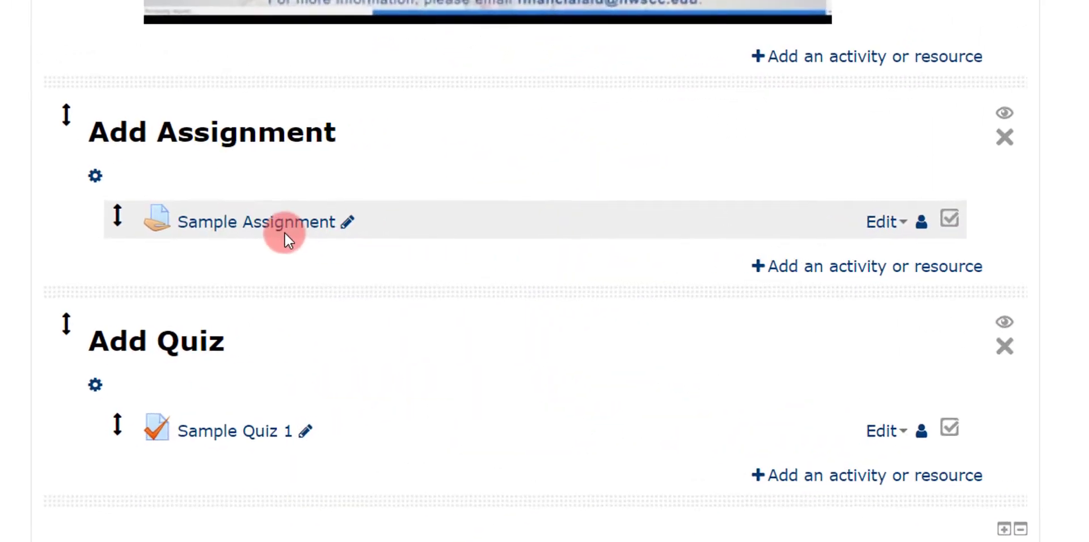
{"action": "left_click", "coordinate": [284, 233]}
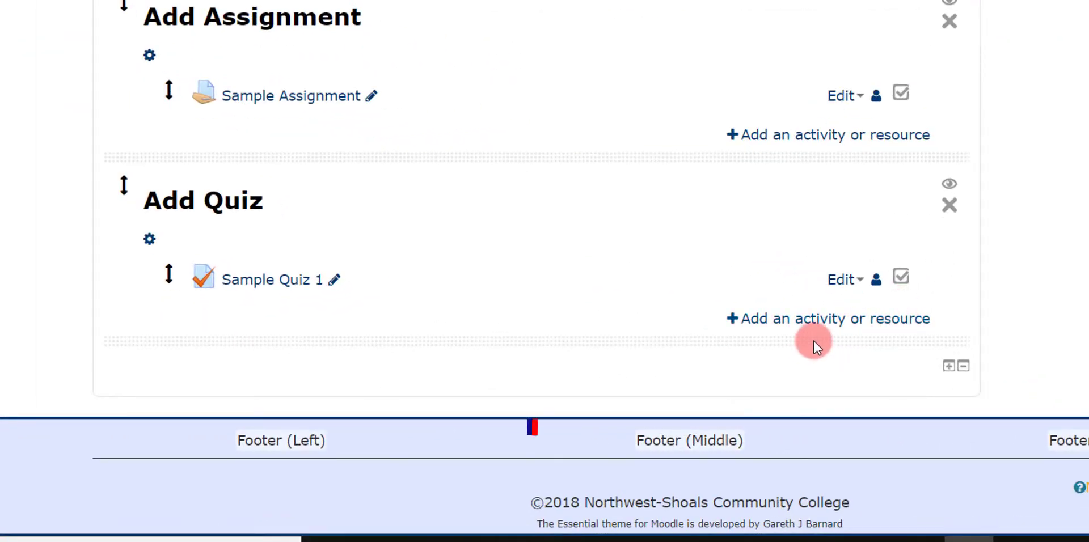
Step: Add a Quiz activity named "Sample Quiz 2" to the Add Quiz section and save it back to the course
{"action": "left_click", "coordinate": [844, 324]}
{"action": "left_click_drag", "start_coordinate": [655, 169], "coordinate": [641, 331]}
{"action": "left_click", "coordinate": [430, 188]}
{"action": "left_click", "coordinate": [615, 503]}
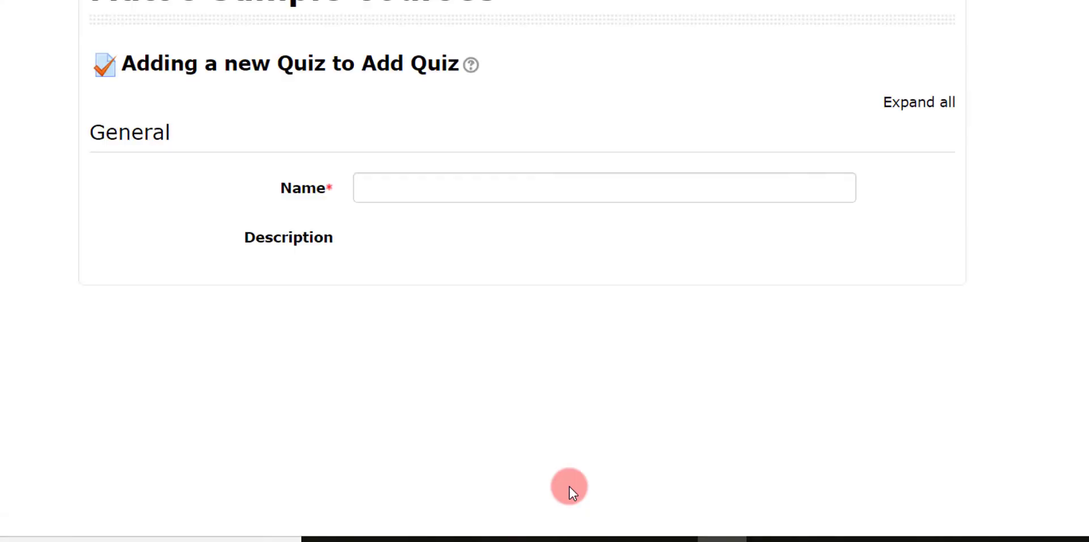
{"action": "left_click", "coordinate": [527, 187]}
{"action": "type", "text": "Sample Quiz 2"}
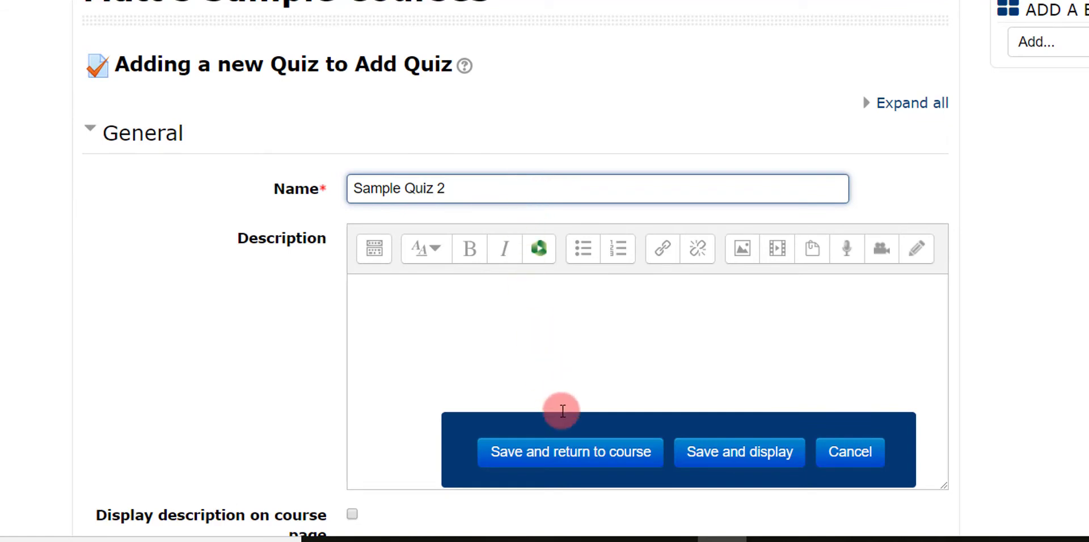
{"action": "left_click", "coordinate": [579, 457]}
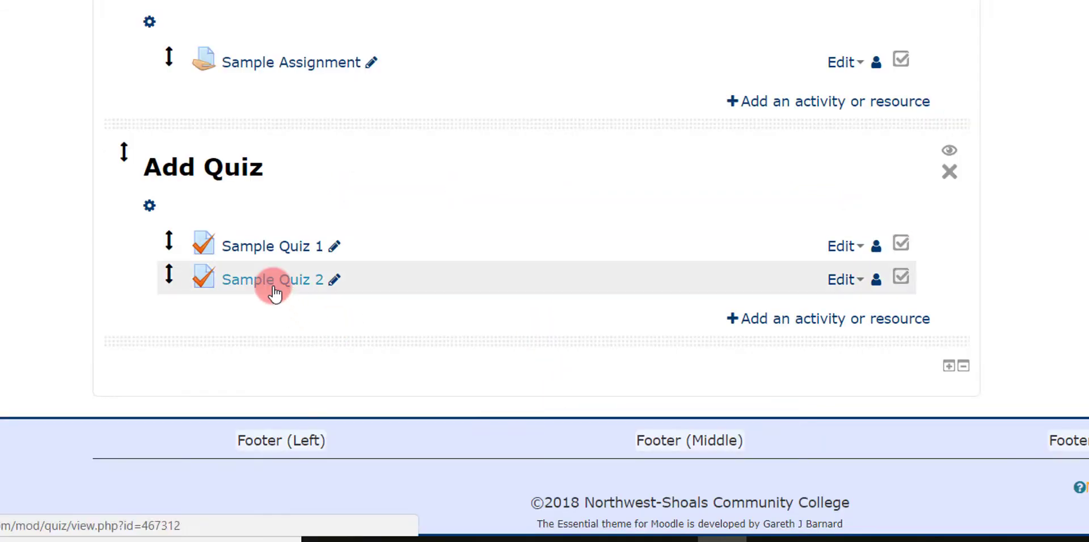
Step: Open Sample Quiz 2 for editing and start a new Multiple choice question in it
{"action": "left_click", "coordinate": [272, 286]}
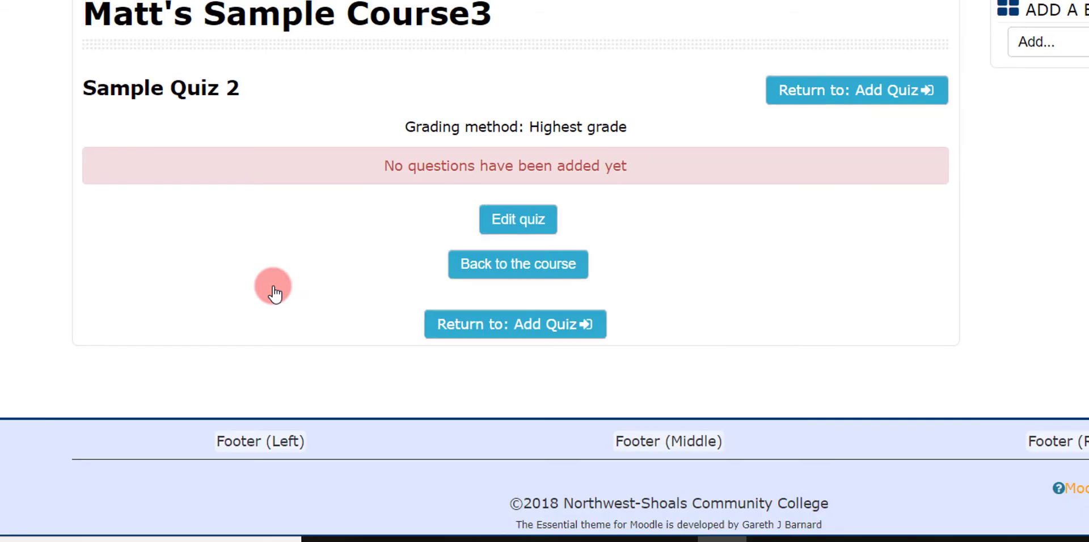
{"action": "left_click", "coordinate": [518, 222]}
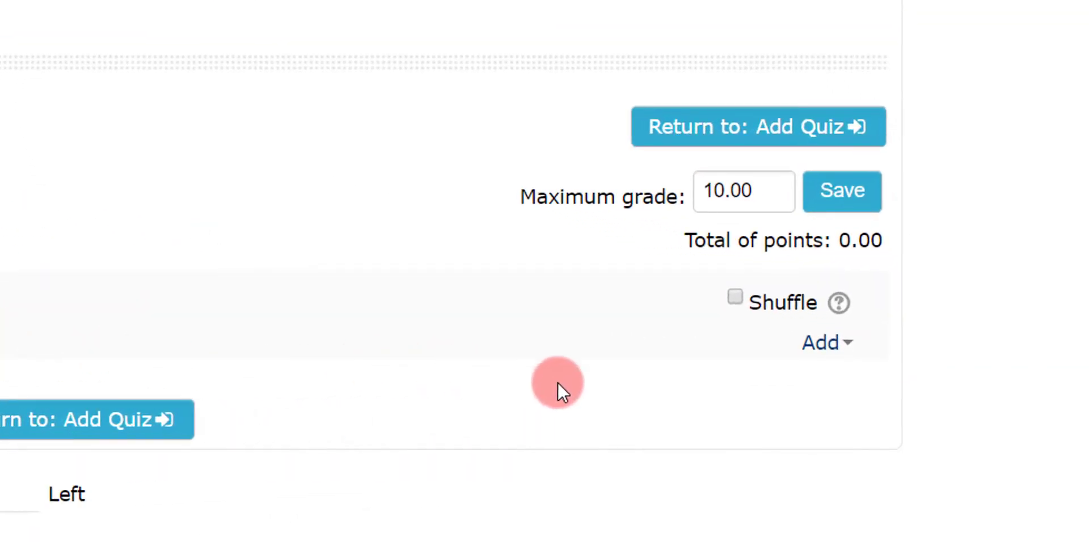
{"action": "left_click", "coordinate": [841, 347]}
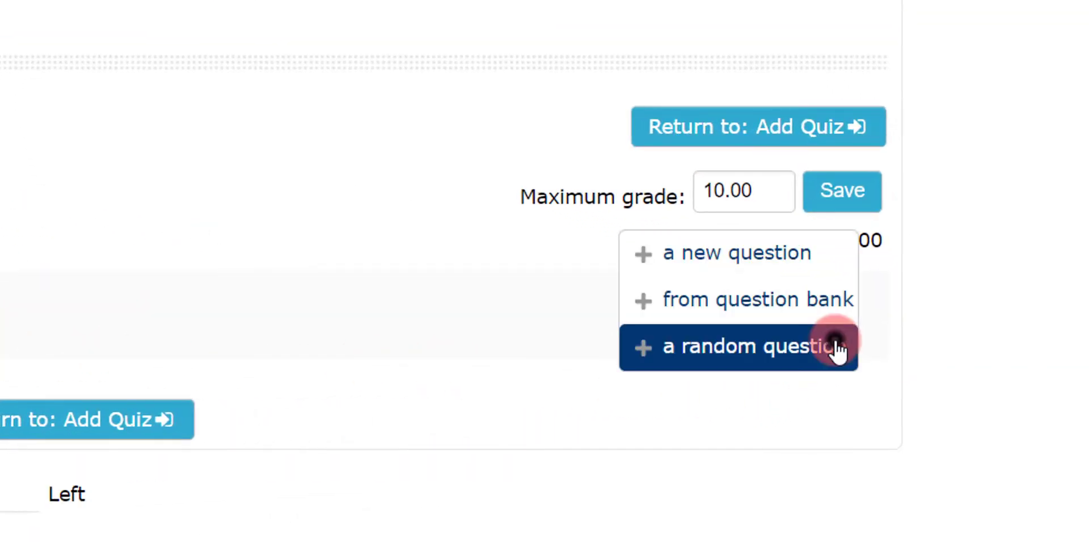
{"action": "left_click", "coordinate": [703, 271]}
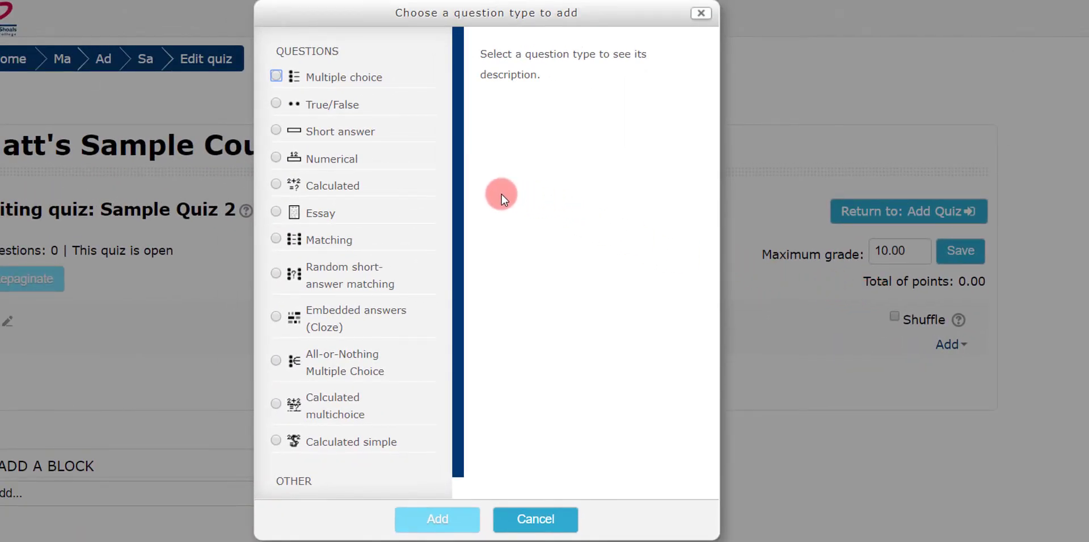
{"action": "left_click", "coordinate": [277, 75]}
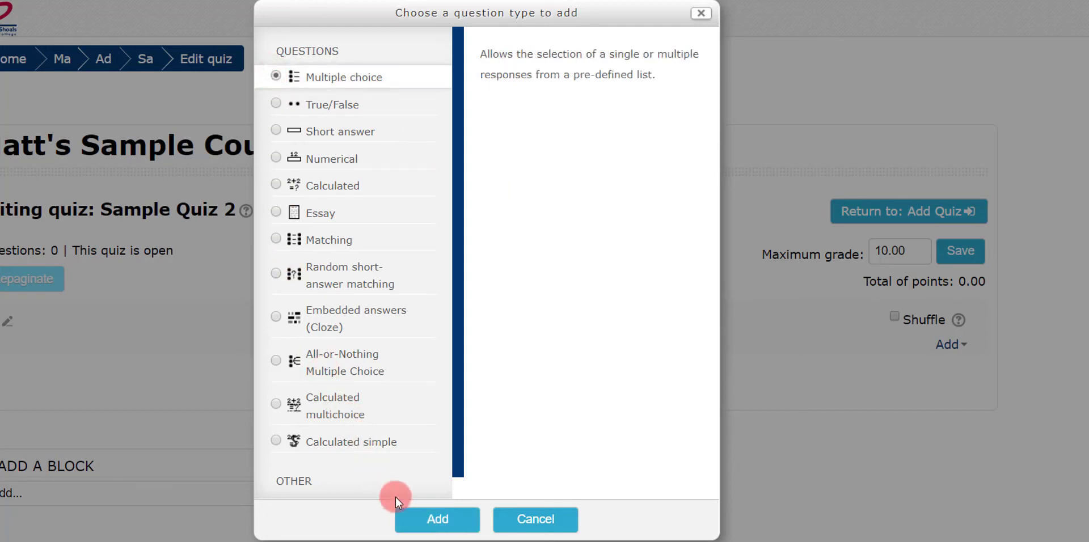
{"action": "left_click", "coordinate": [452, 523]}
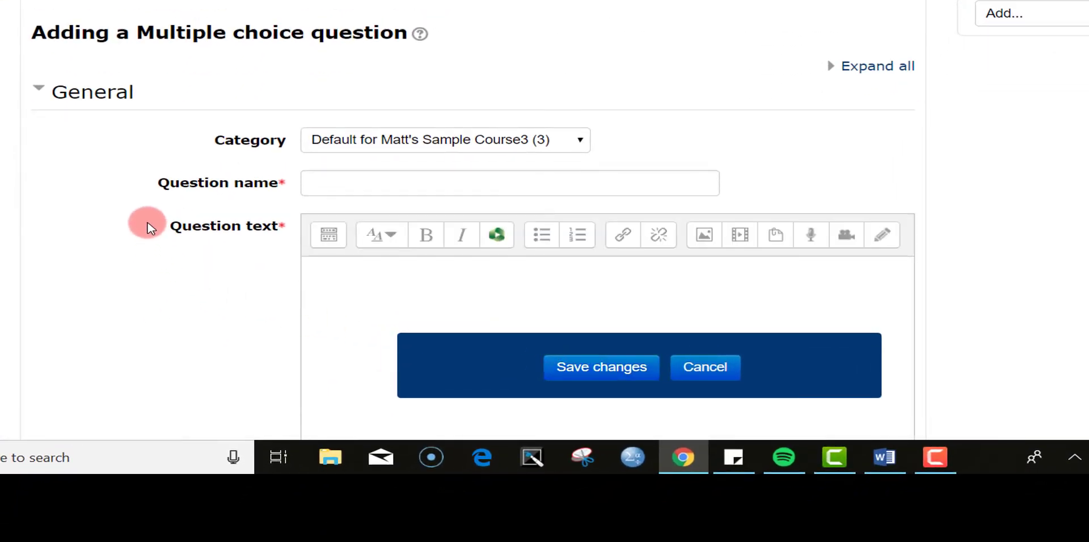
Step: Name the question "Sky Question" and enter "What color is the sky?" as the question text
{"action": "left_click", "coordinate": [328, 180]}
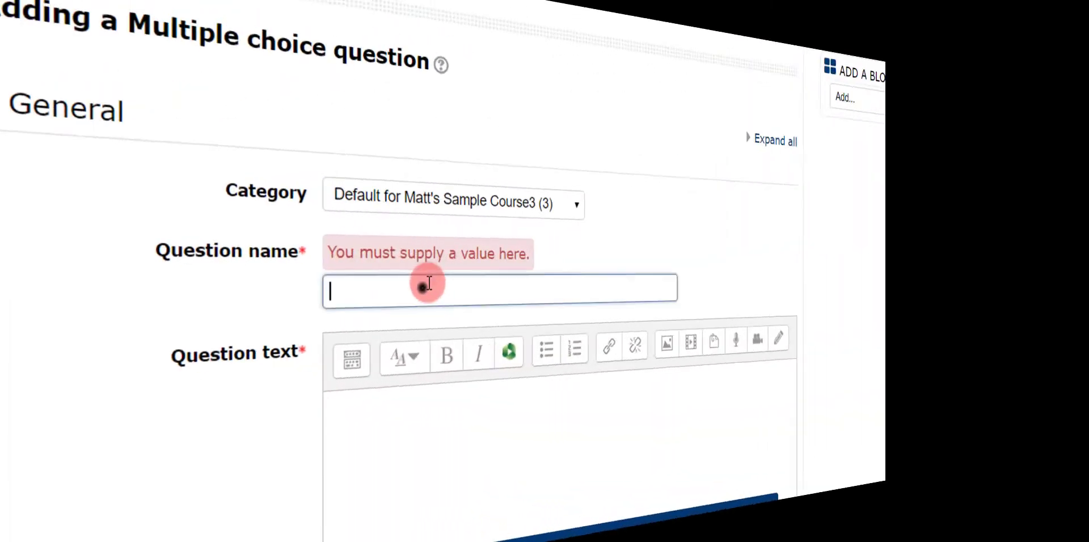
{"action": "left_click", "coordinate": [411, 283]}
{"action": "type", "text": "S"}
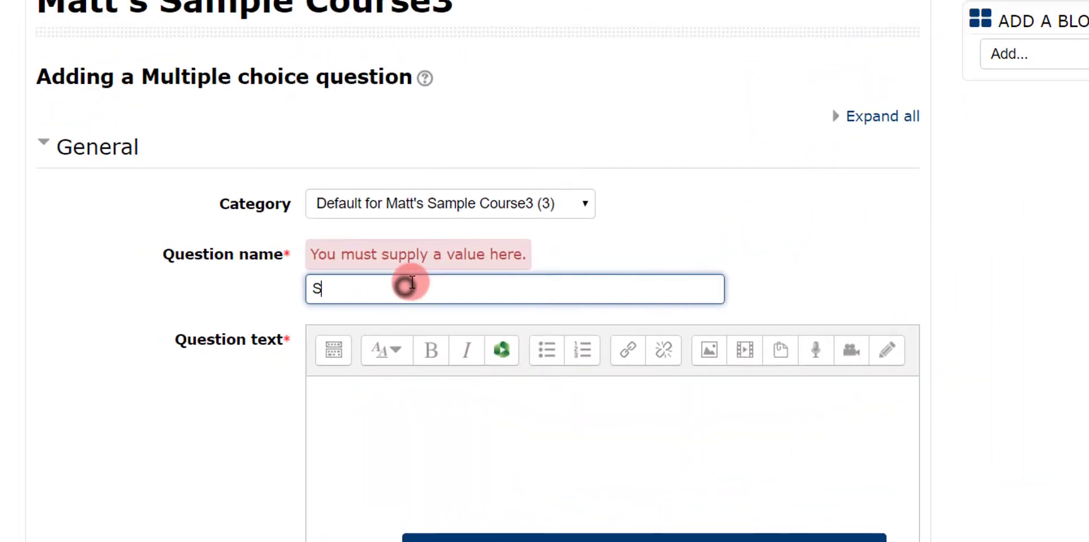
{"action": "type", "text": "ky Question"}
{"action": "left_click", "coordinate": [396, 395]}
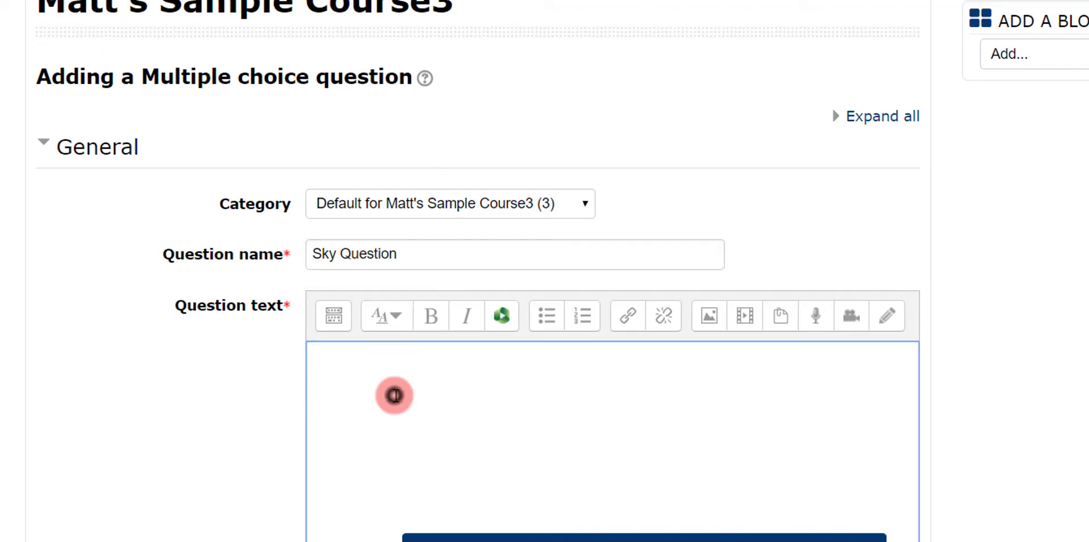
{"action": "type", "text": "What color is the sky?"}
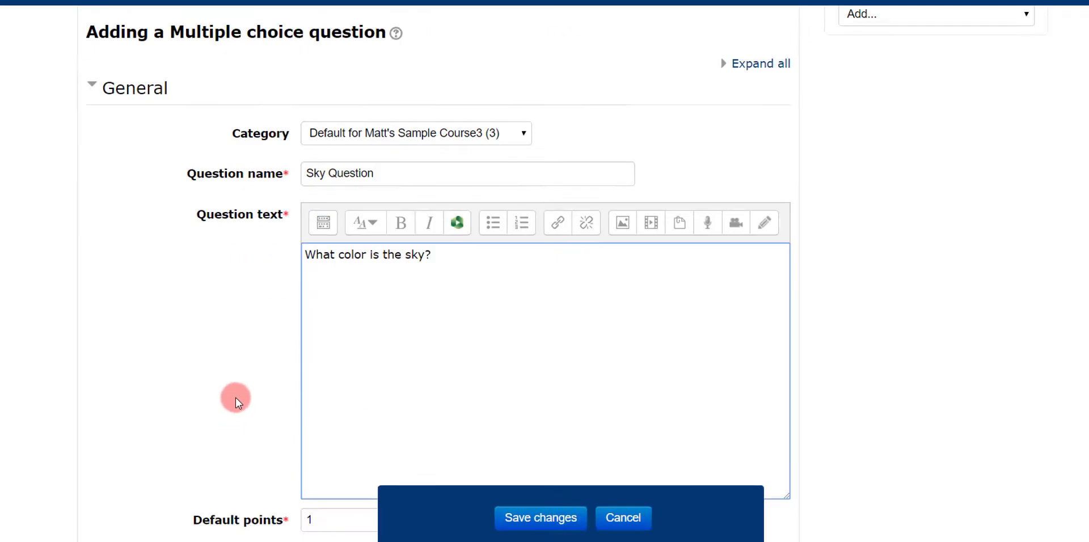
Step: Fill in answer choices 1 to 4 with blue, red, green and yellow
{"action": "scroll", "coordinate": [230, 397], "scroll_direction": "down", "scroll_amount": 10}
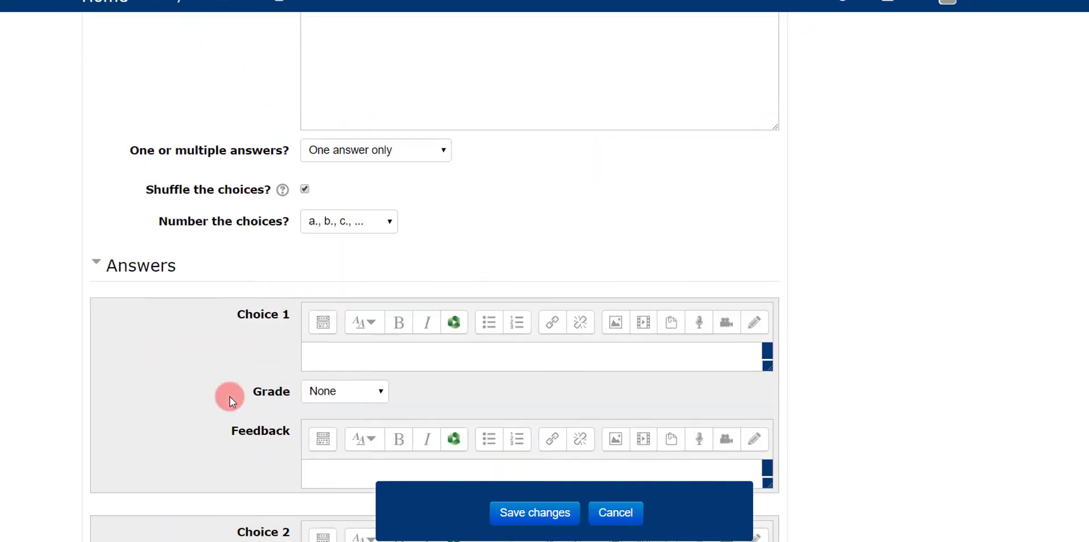
{"action": "left_click", "coordinate": [324, 359]}
{"action": "type", "text": "blue"}
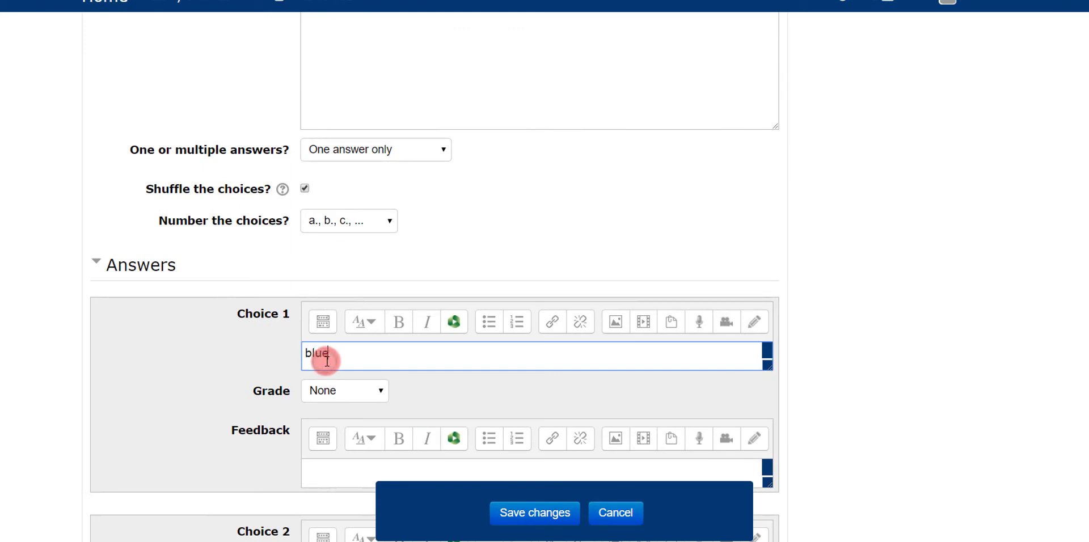
{"action": "scroll", "coordinate": [224, 421], "scroll_direction": "down", "scroll_amount": 5}
{"action": "left_click", "coordinate": [344, 255]}
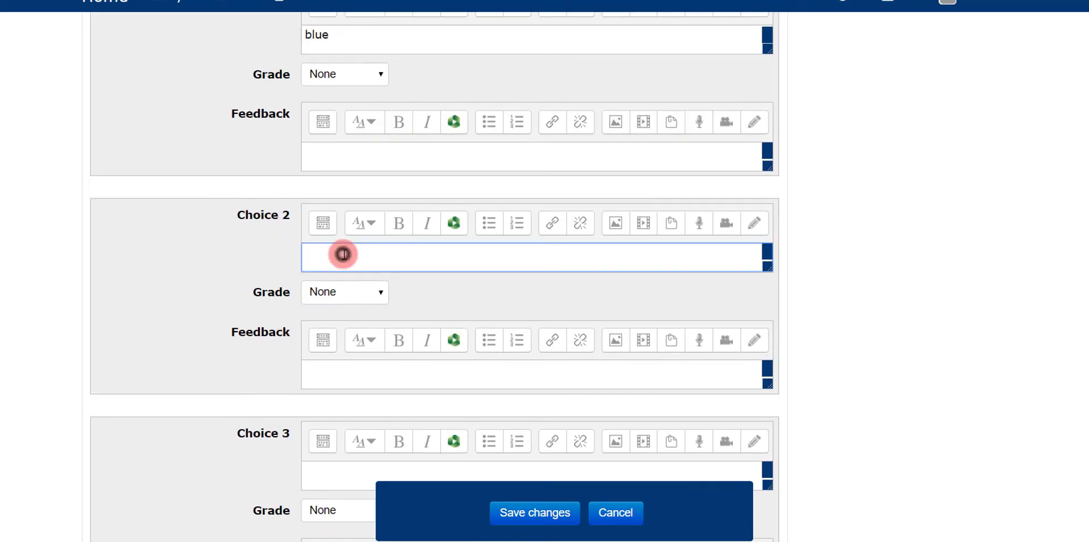
{"action": "type", "text": "red"}
{"action": "left_click", "coordinate": [329, 468]}
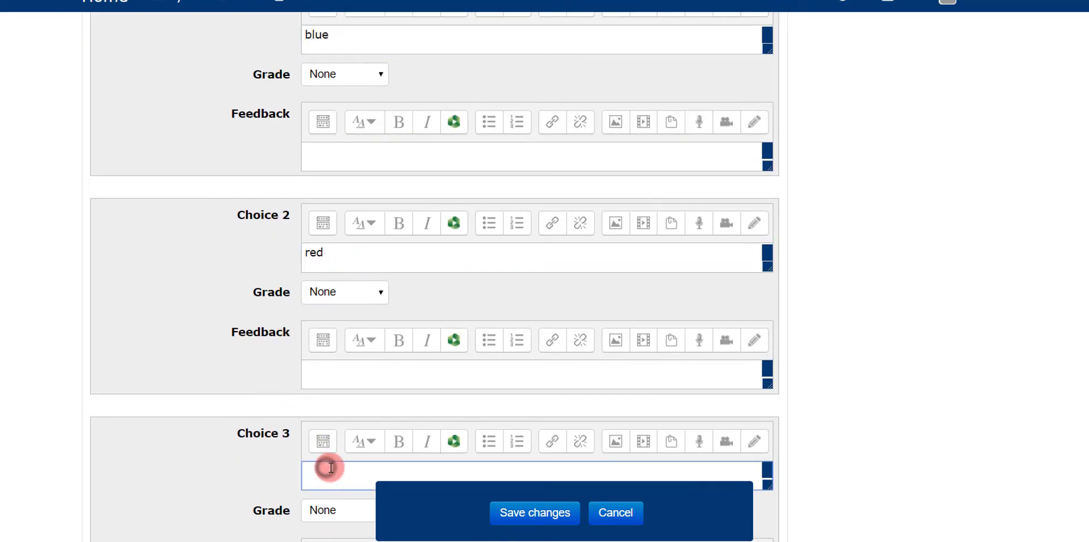
{"action": "type", "text": "green"}
{"action": "key", "text": "Tab"}
{"action": "key", "text": "Tab"}
{"action": "key", "text": "Tab"}
{"action": "key", "text": "Tab"}
{"action": "key", "text": "Tab"}
{"action": "type", "text": "y"}
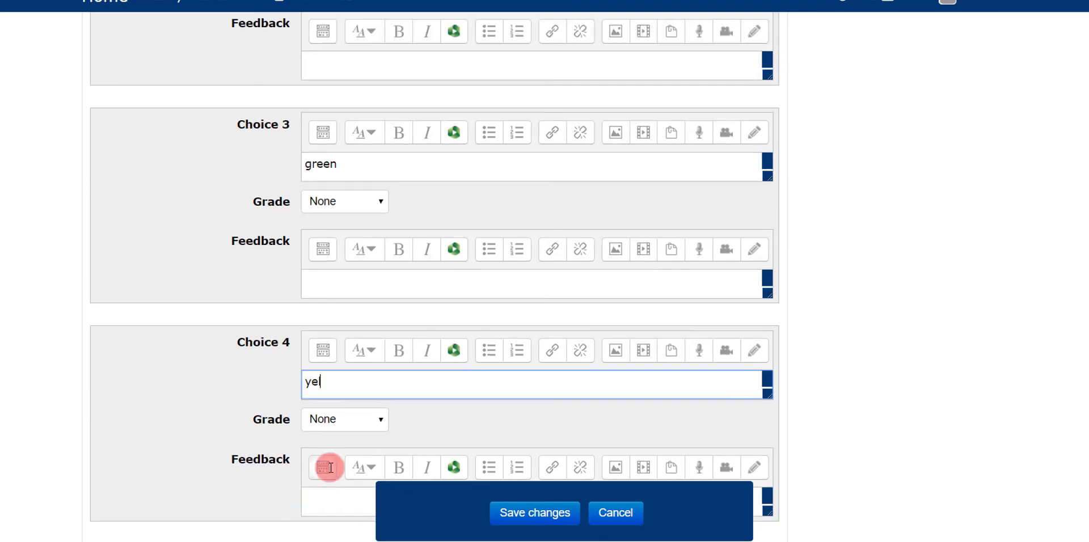
Step: Set the grade of the answer choice "blue" to 100%
{"action": "scroll", "coordinate": [207, 307], "scroll_direction": "up", "scroll_amount": 6}
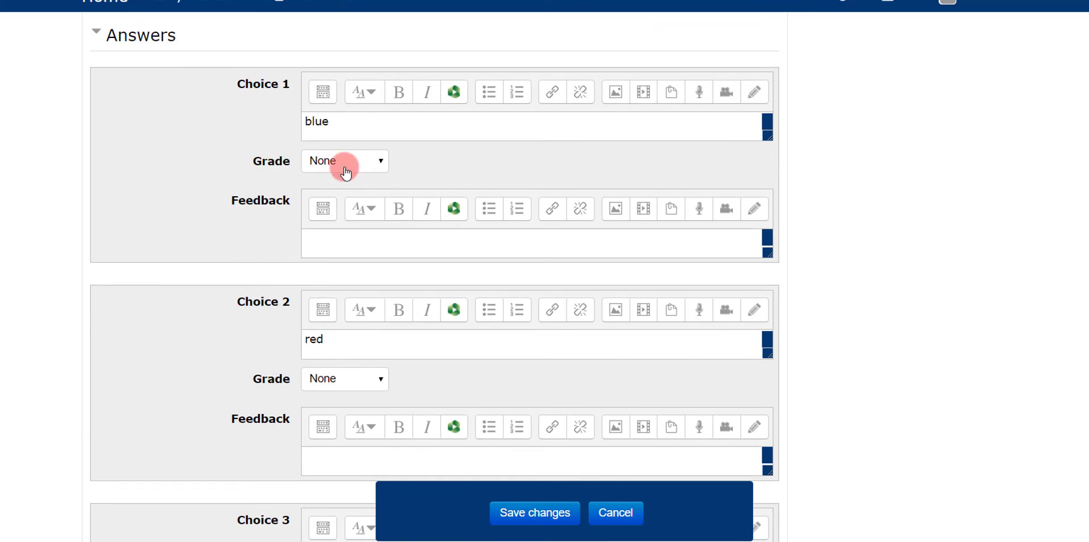
{"action": "left_click", "coordinate": [346, 164]}
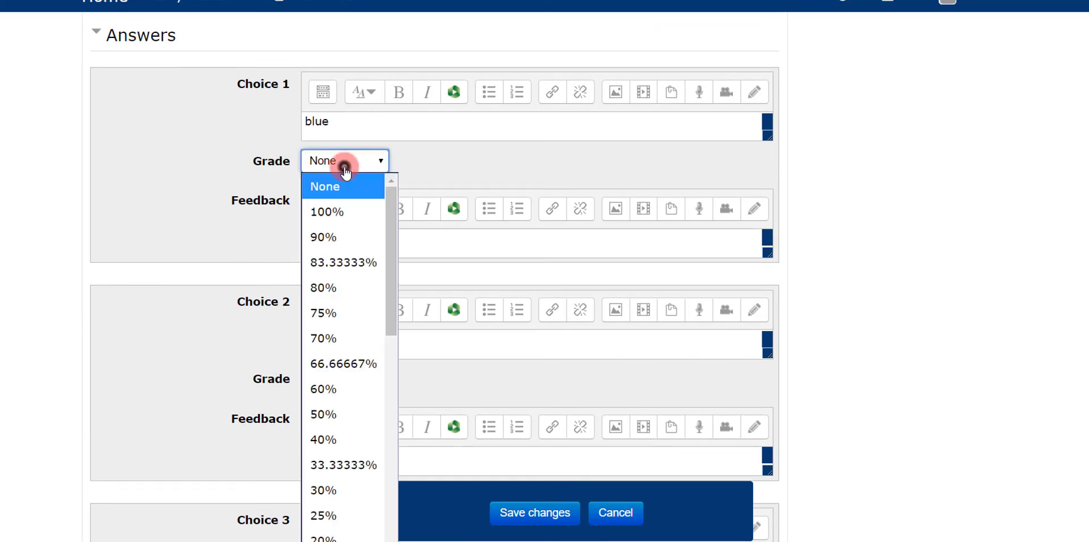
{"action": "left_click", "coordinate": [345, 213]}
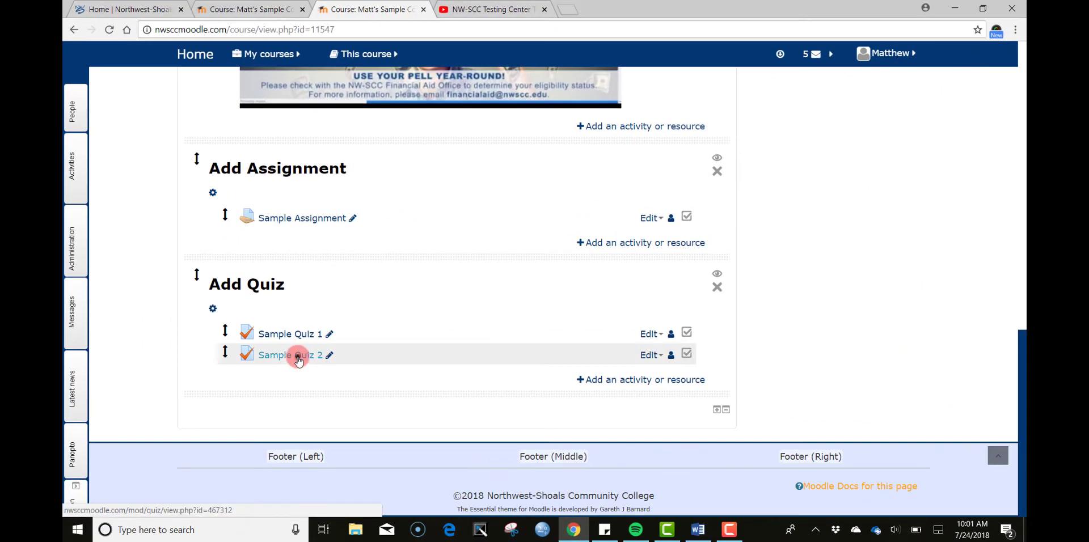
Step: Open Sample Quiz 2 from the course and add the Administration block to its page
{"action": "left_click", "coordinate": [298, 360]}
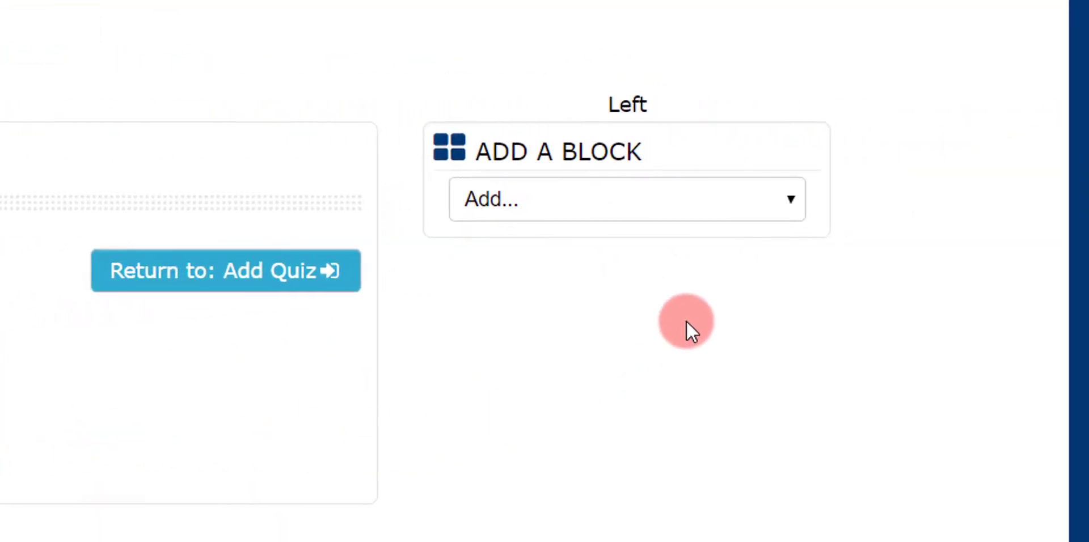
{"action": "left_click", "coordinate": [743, 207]}
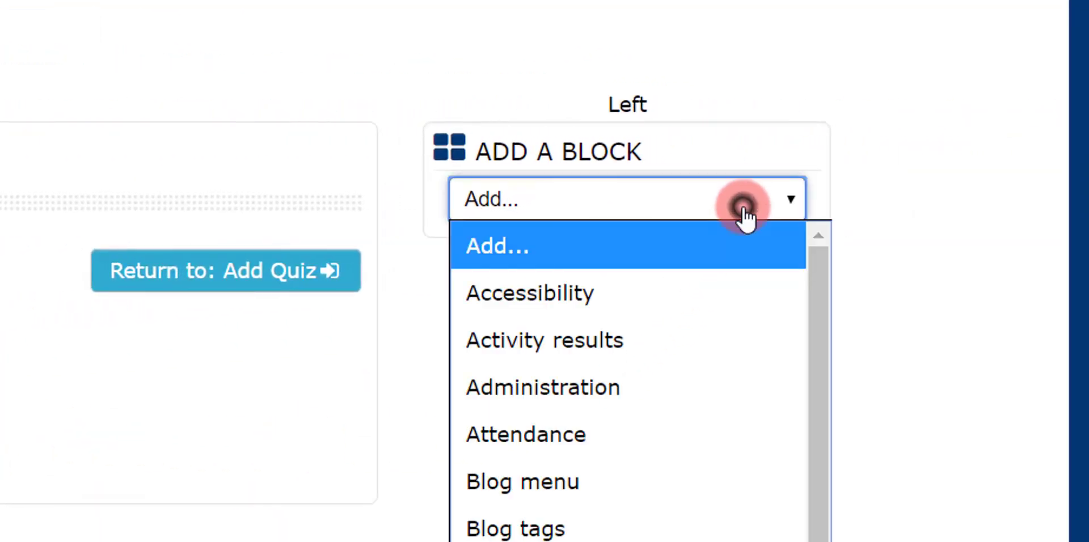
{"action": "left_click", "coordinate": [542, 397]}
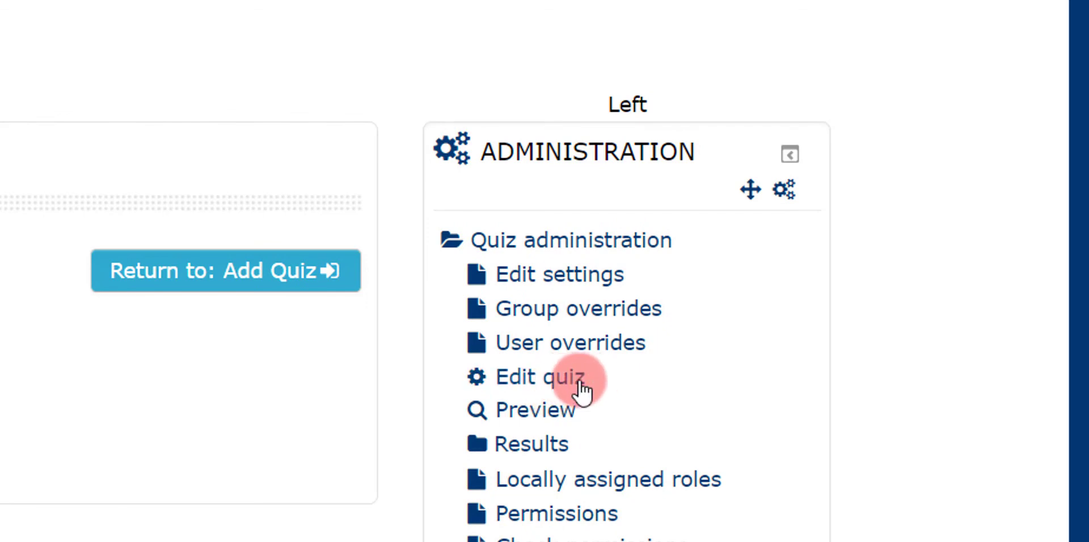
Step: Open Sample Quiz 2 for editing and show the options for adding another question after the existing one
{"action": "left_click", "coordinate": [570, 385]}
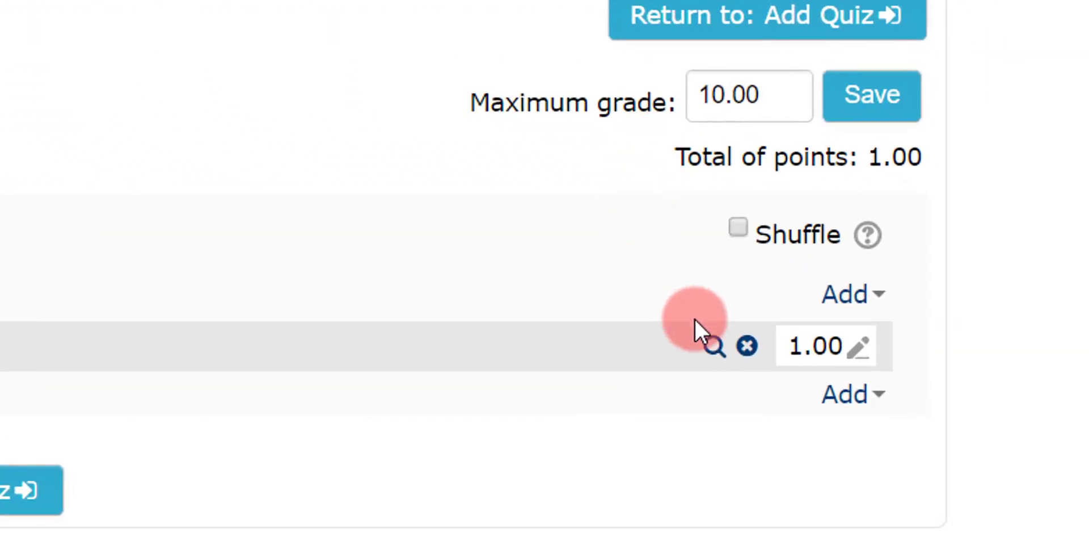
{"action": "left_click", "coordinate": [842, 398]}
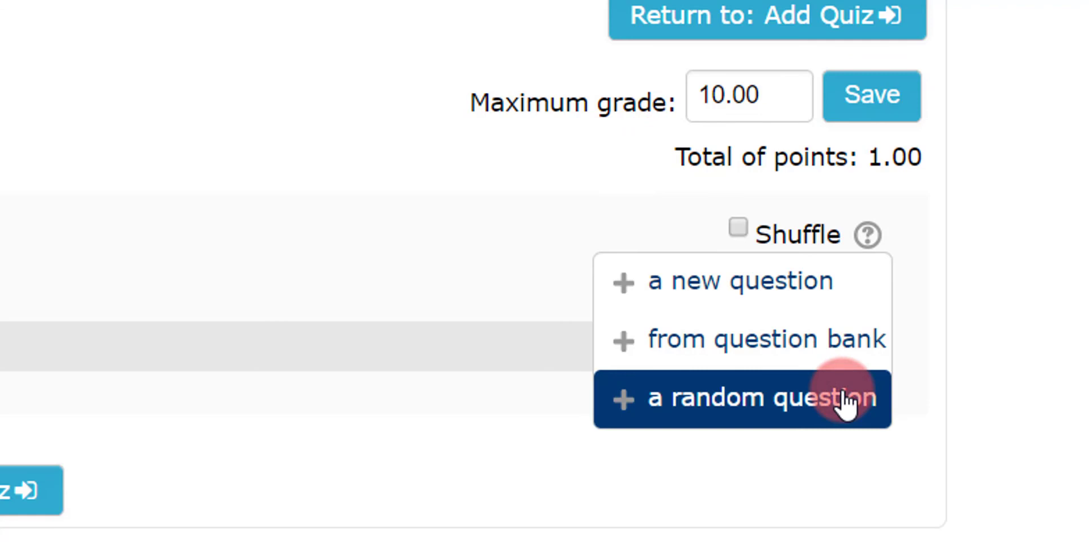